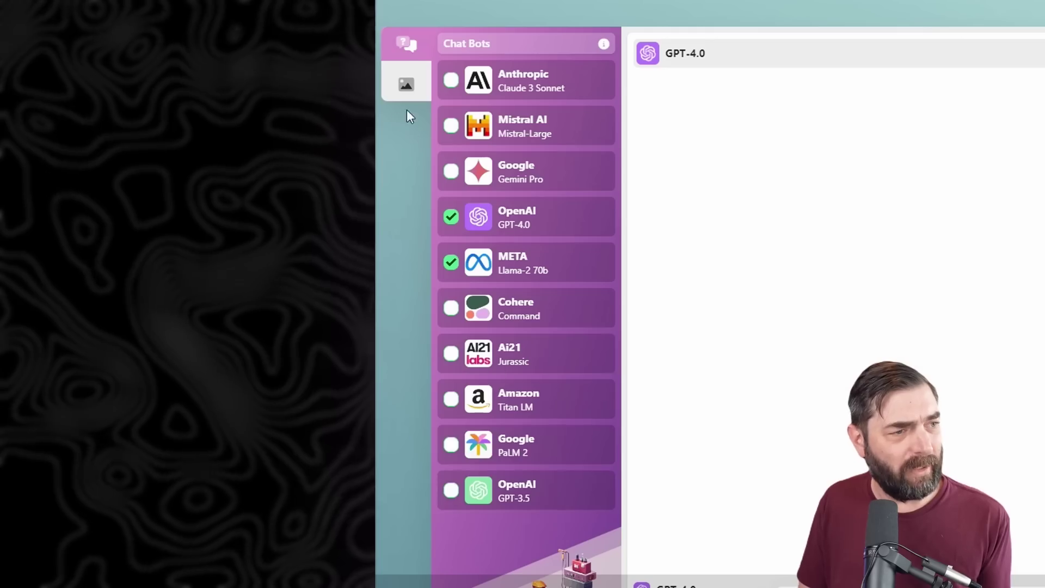
Look over the available image generators and return to the chat bots.
click(406, 85)
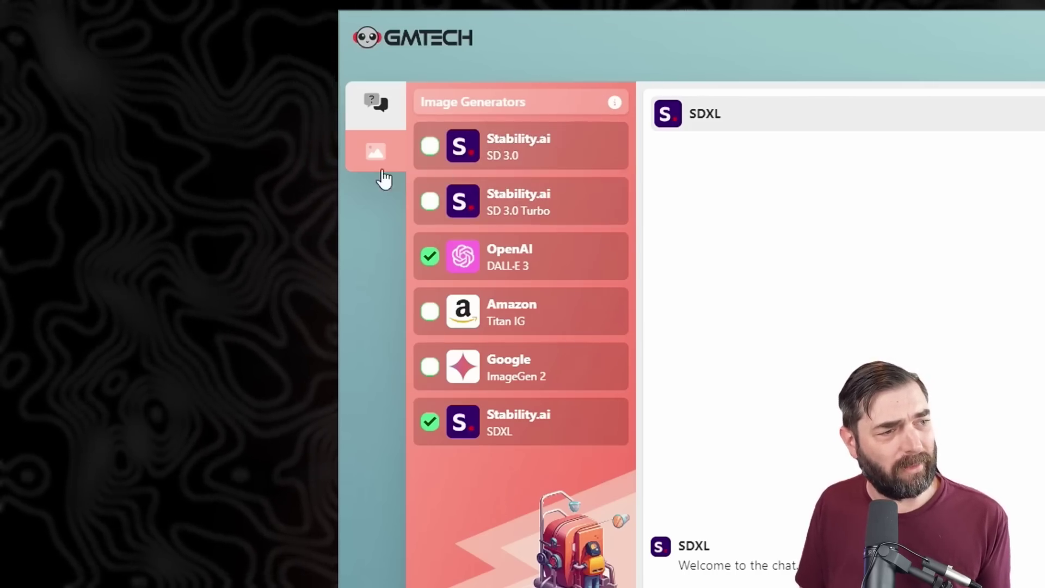
click(370, 113)
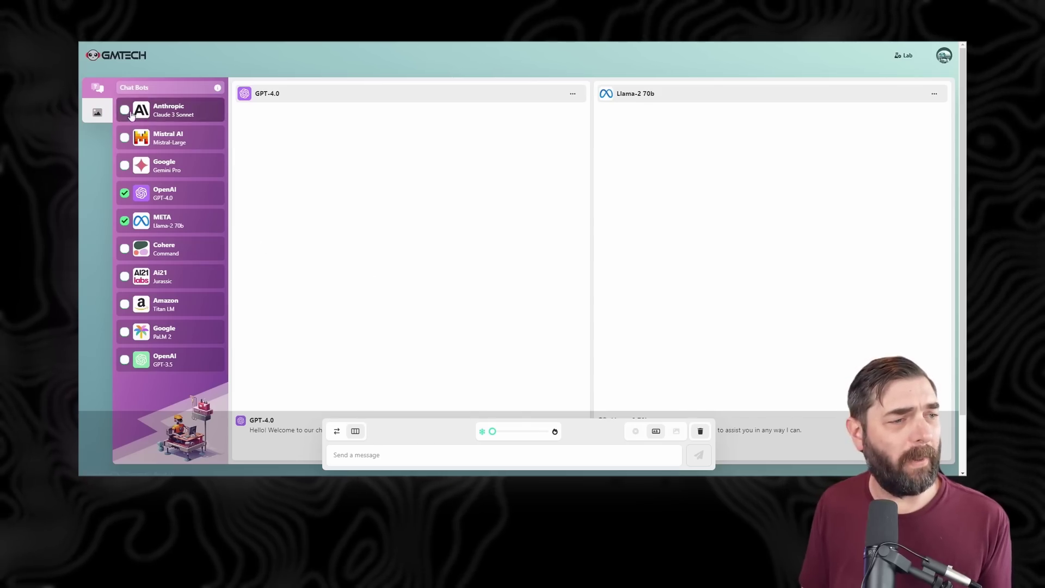
Add Claude 3 Sonnet, Gemini Pro and Mistral-Large to the chat comparison and raise the response temperature to about the midpoint.
click(125, 110)
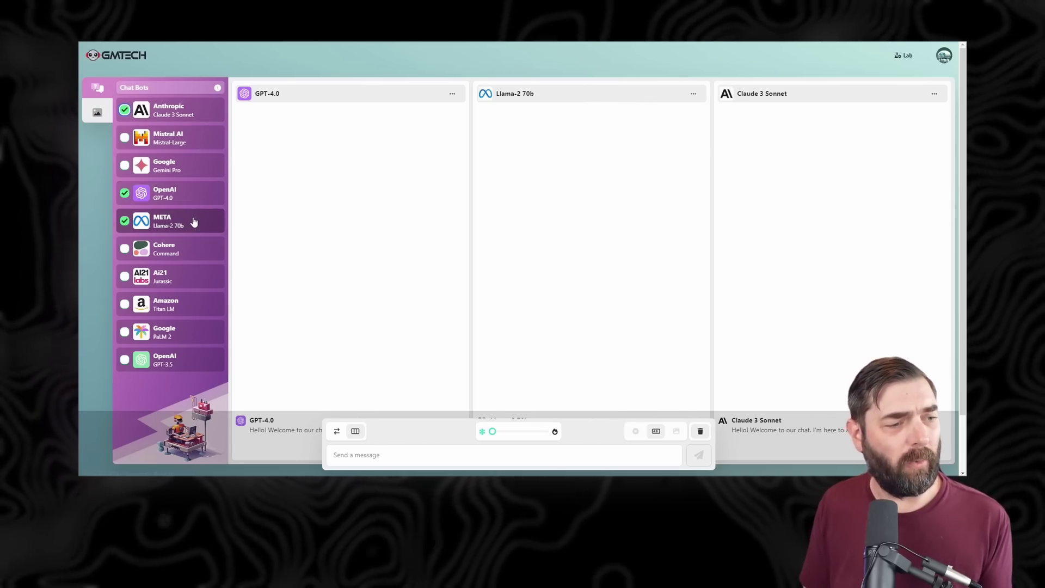
click(125, 165)
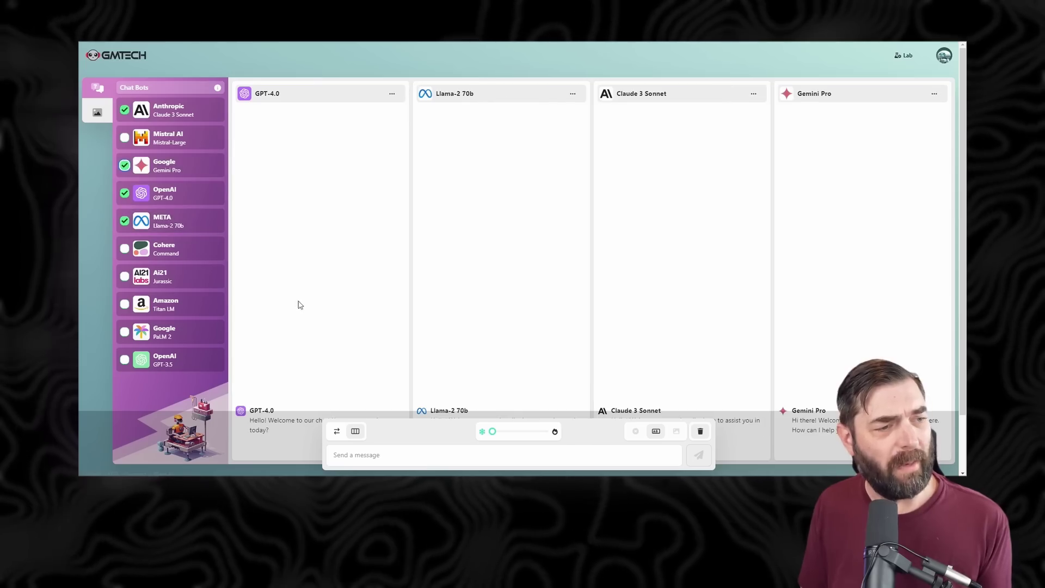
click(125, 138)
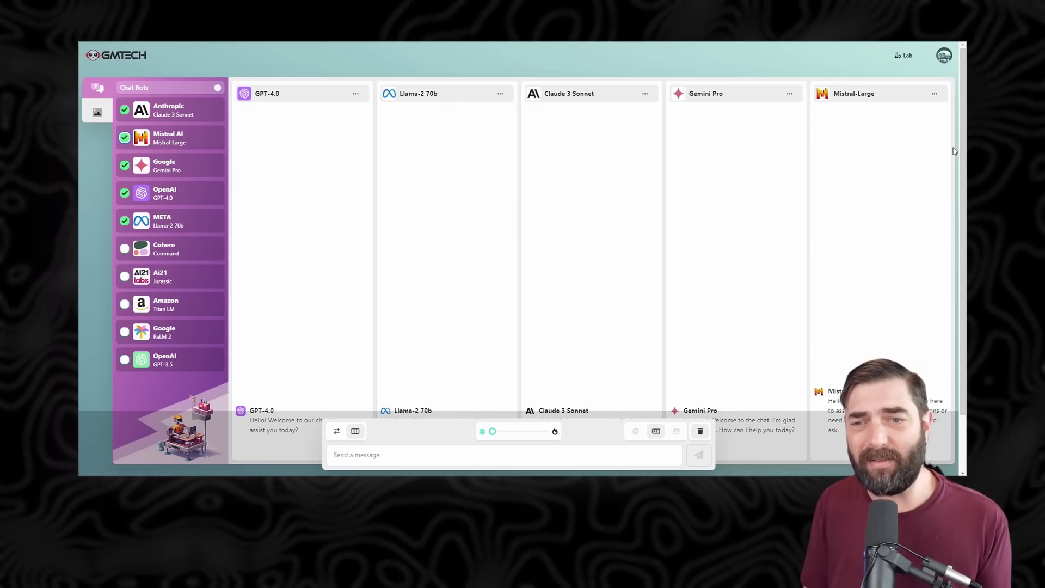
drag(492, 431, 519, 432)
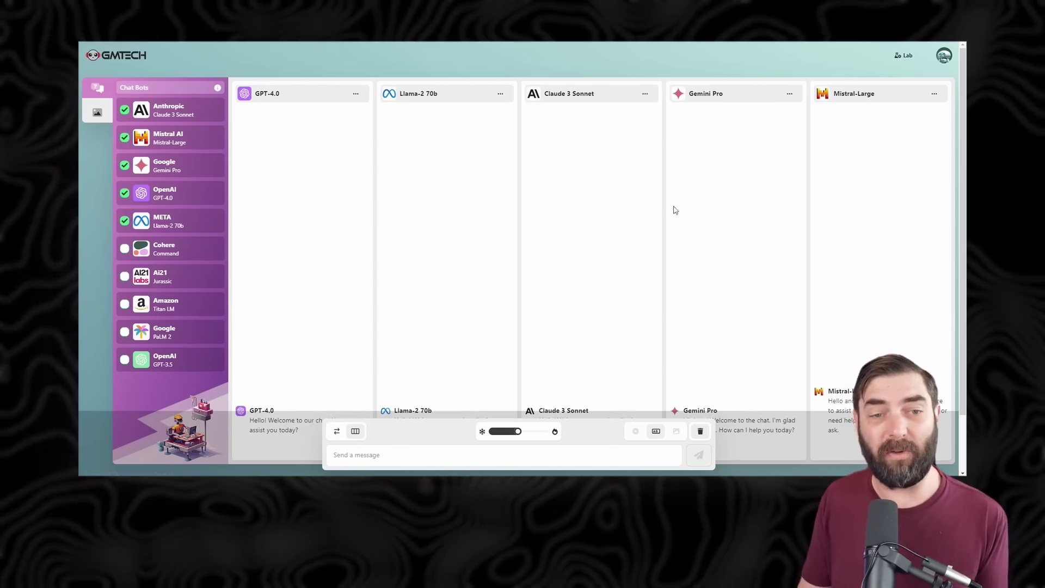
Prompt all selected bots for 5 outside the box business ideas no one else is doing, fun for the entrepreneur, with high profitability potential.
click(560, 455)
text(Give me 5 outside the box business ideas. They should be ideas that no one else is doing, fun for the entrepreneur, and have a high profitability potential.)
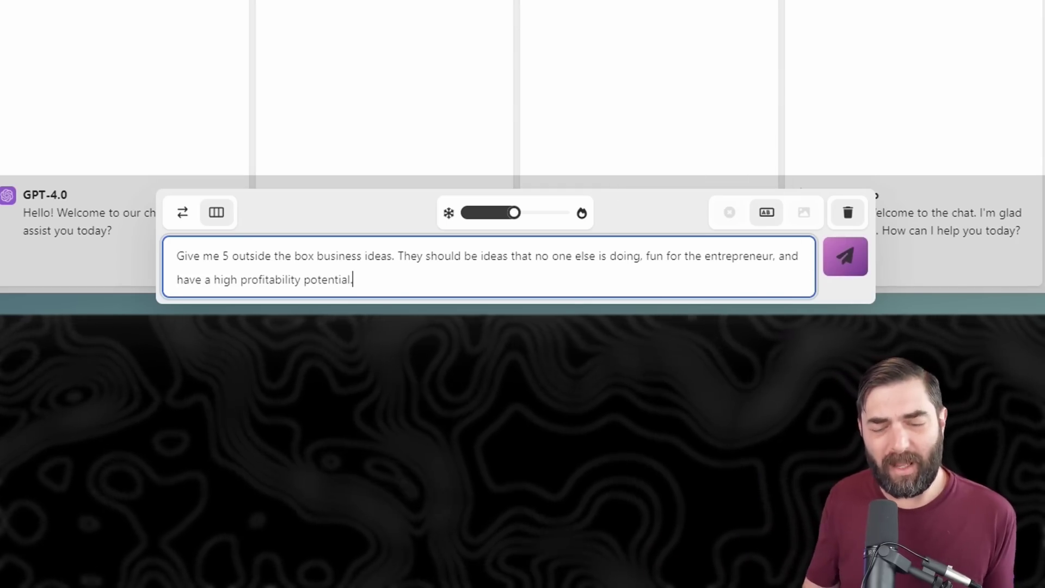
click(839, 258)
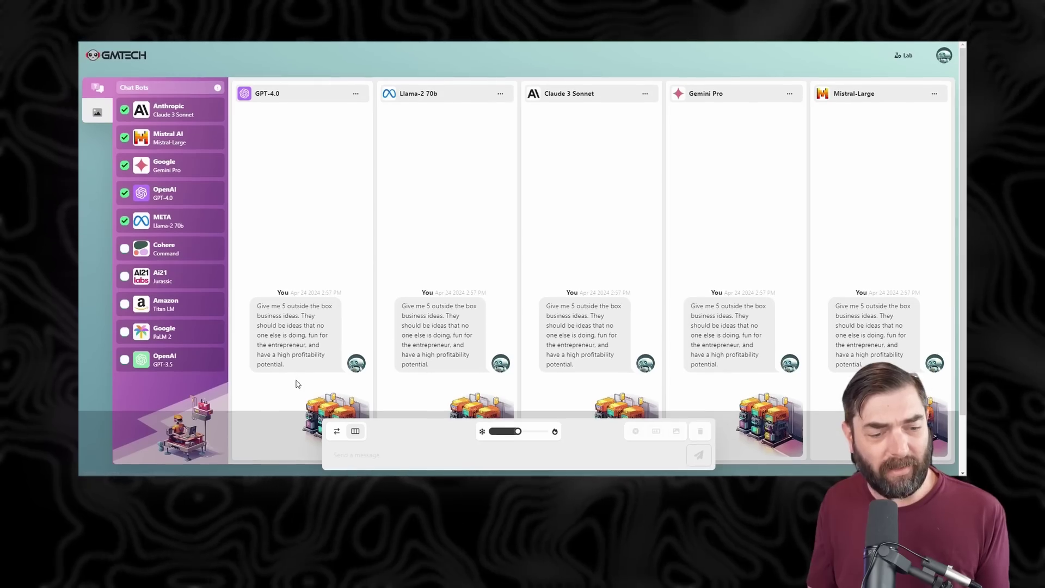
Skim the five models' business-idea responses side by side, down to their response times and costs.
scroll(625, 256, down, 2)
scroll(486, 326, up, 2)
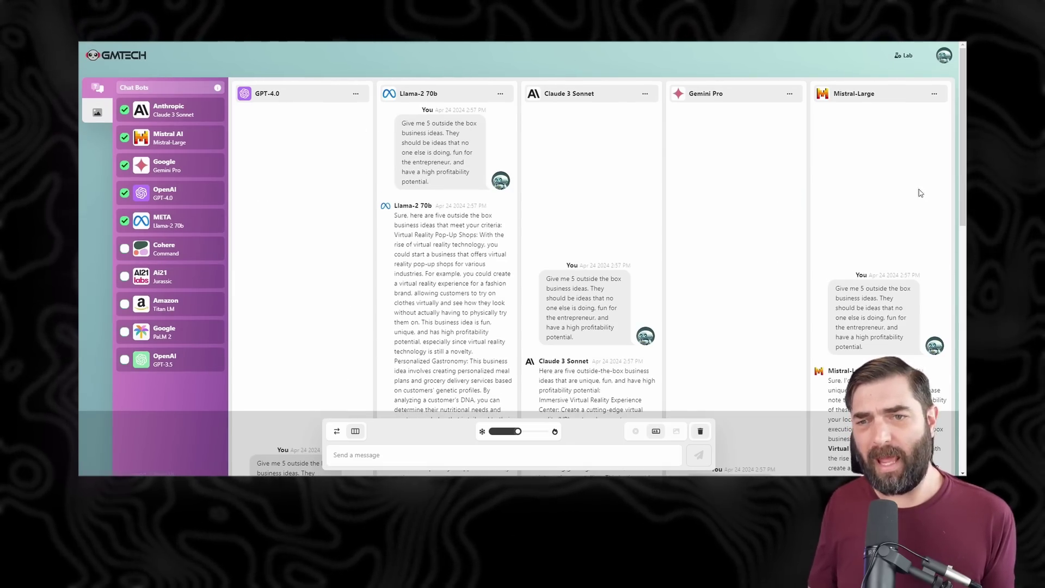
scroll(870, 273, down, 10)
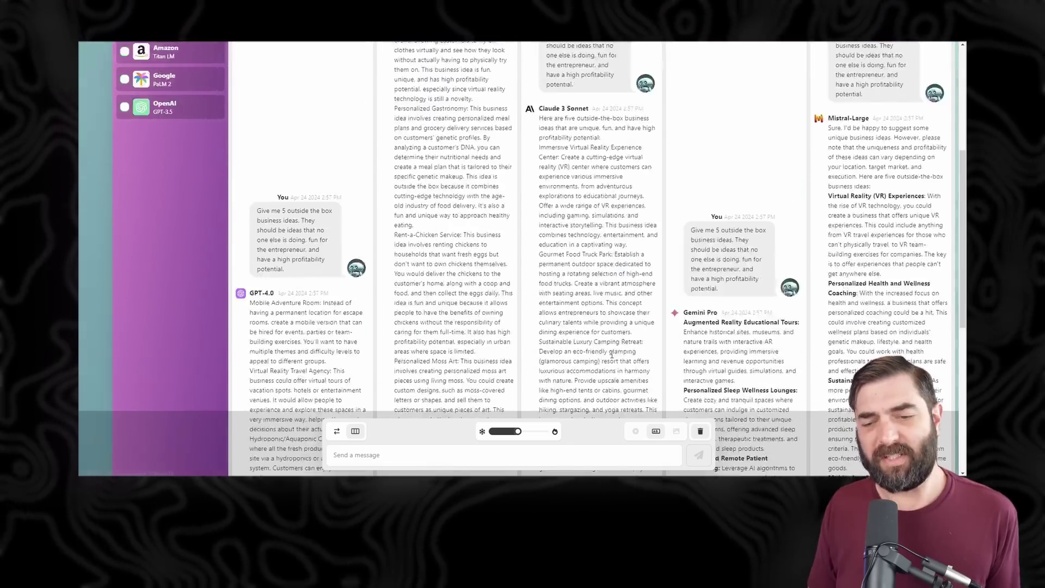
scroll(643, 379, up, 10)
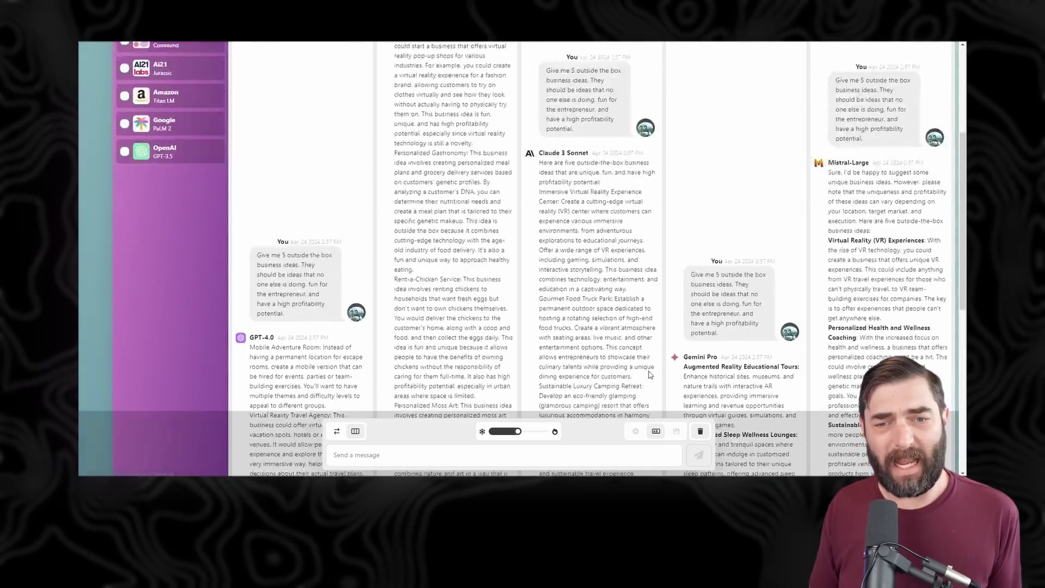
scroll(746, 250, down, 5)
scroll(884, 148, down, 3)
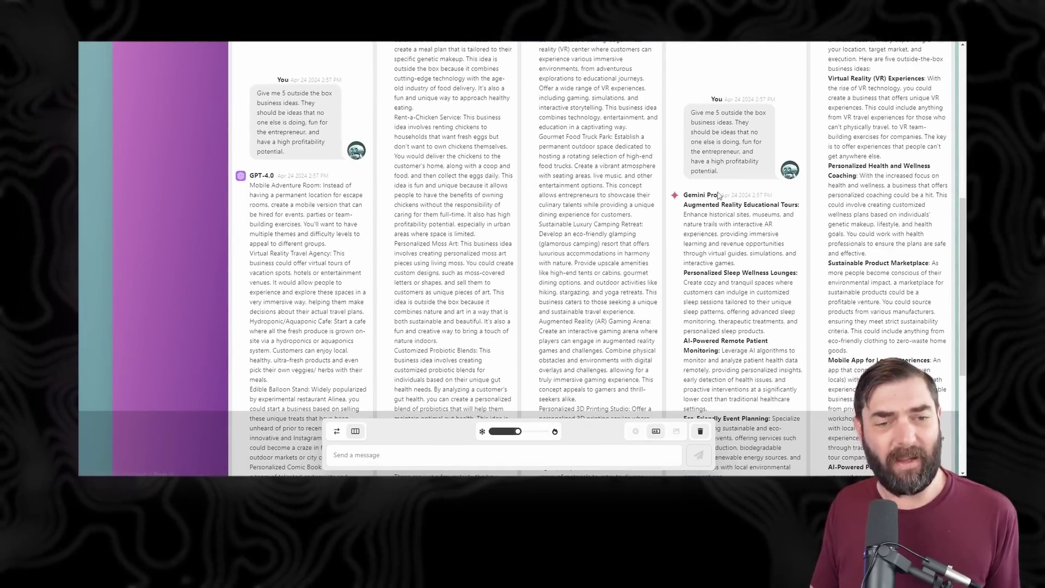
scroll(907, 299, down, 1)
scroll(618, 283, up, 10)
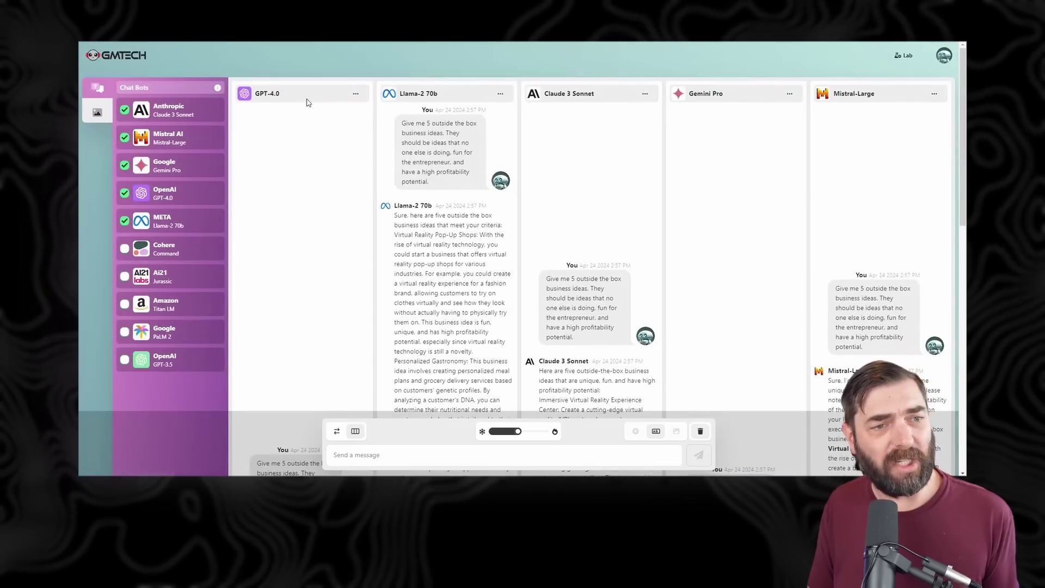
scroll(549, 263, down, 8)
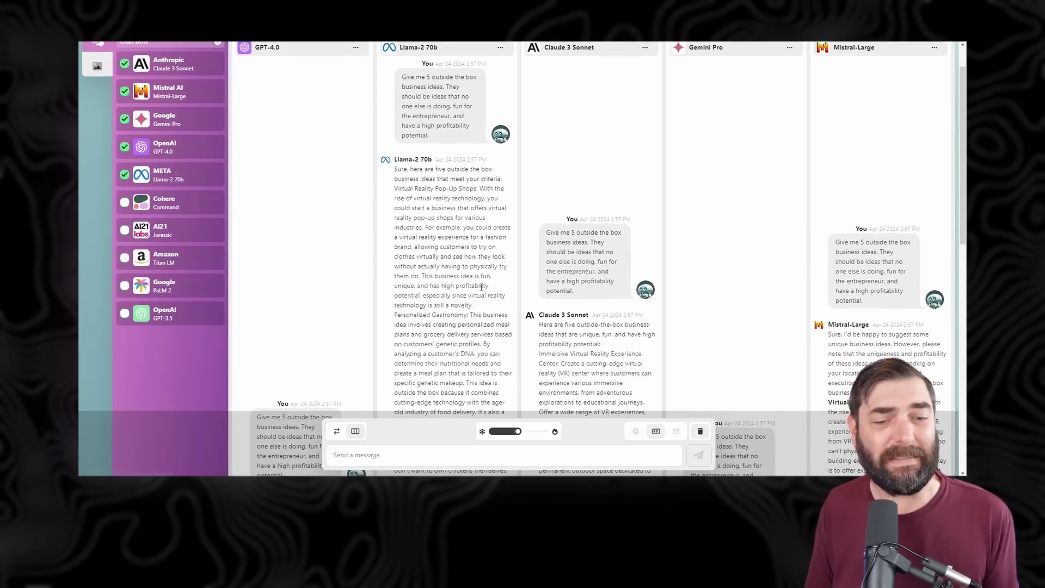
scroll(645, 325, up, 8)
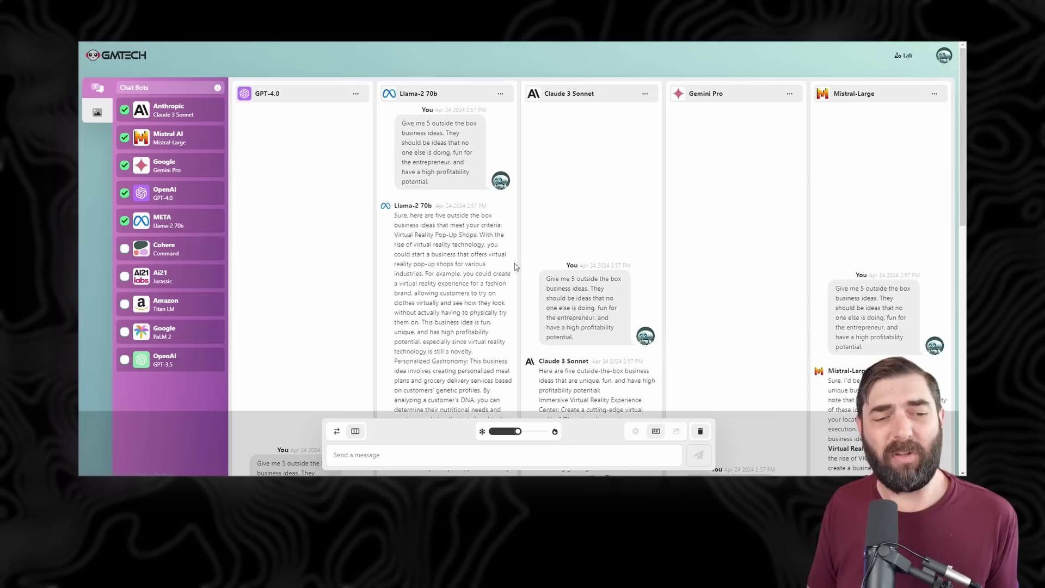
scroll(252, 56, down, 3)
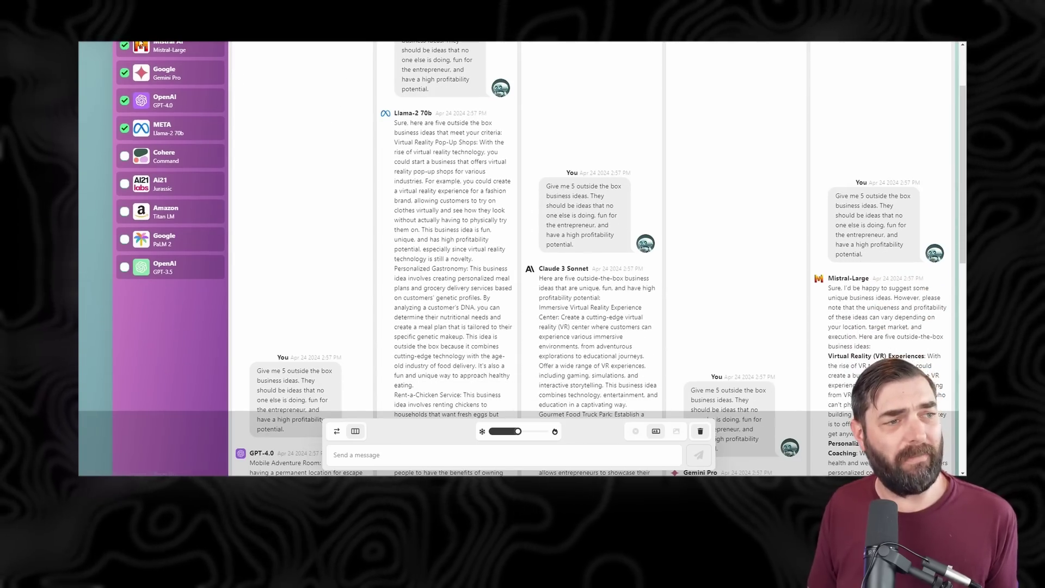
scroll(462, 248, down, 4)
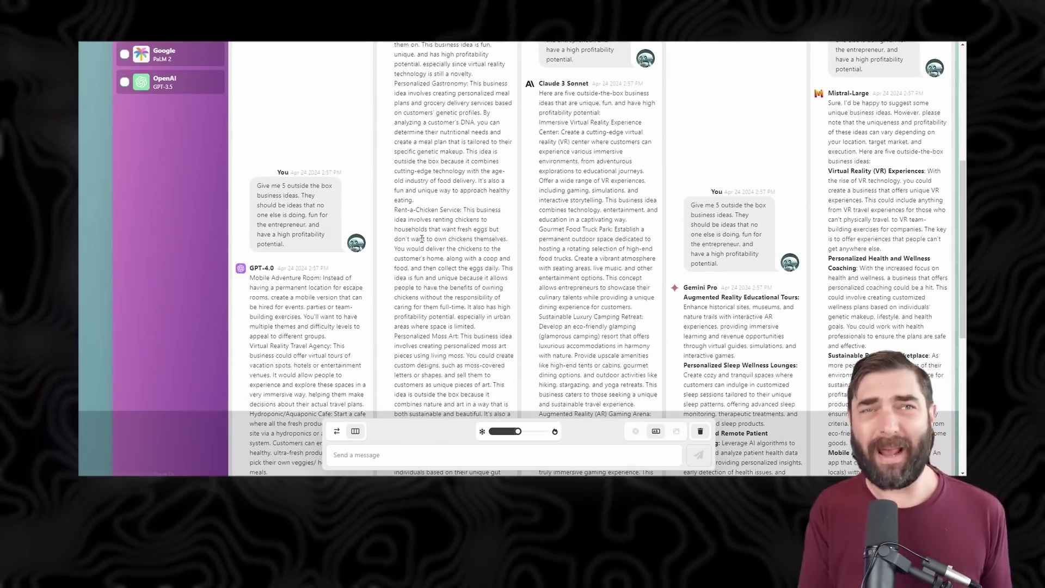
scroll(422, 238, down, 2)
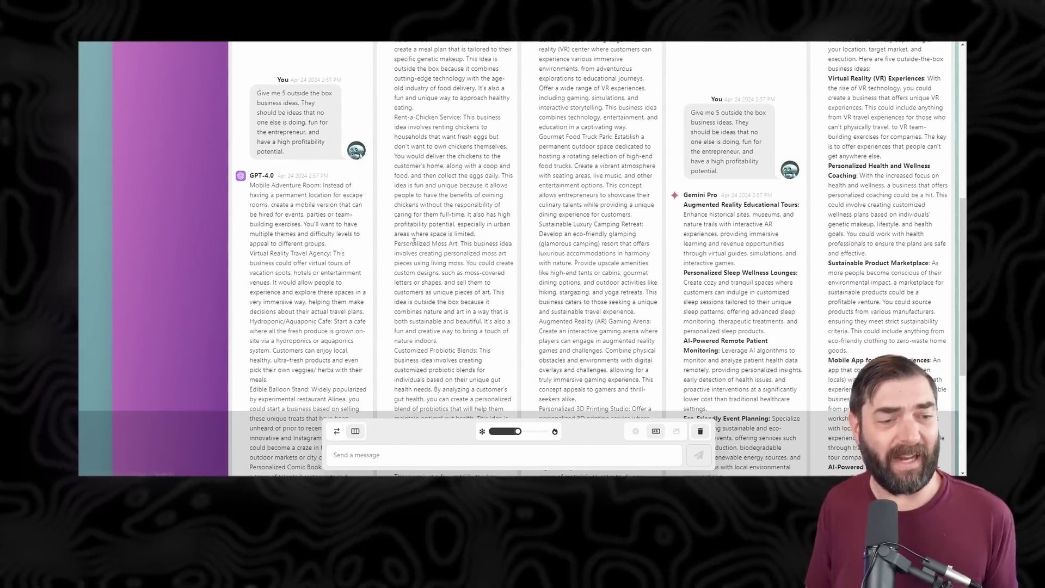
scroll(396, 226, up, 2)
scroll(428, 208, down, 7)
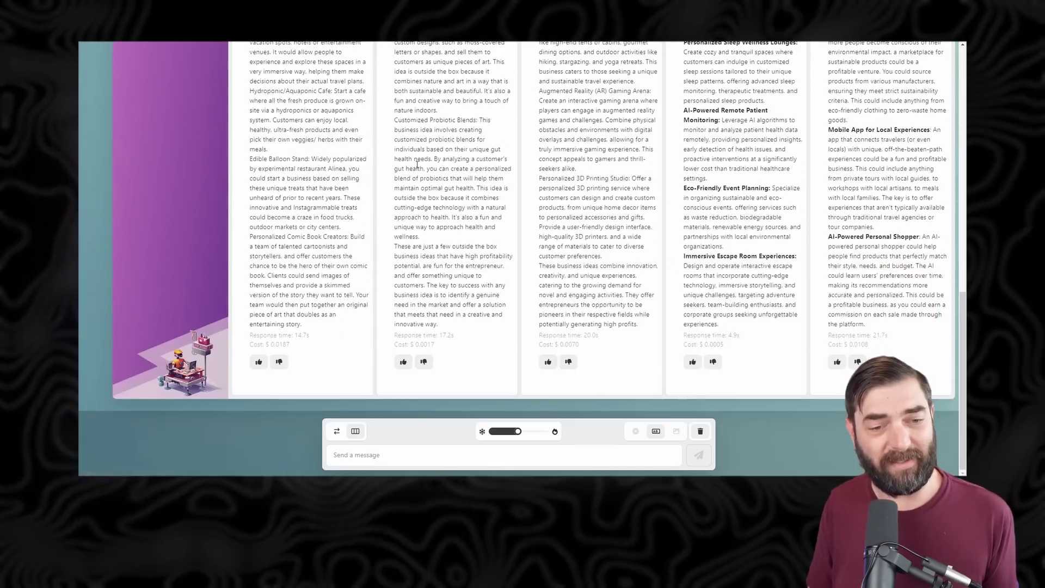
scroll(428, 208, up, 12)
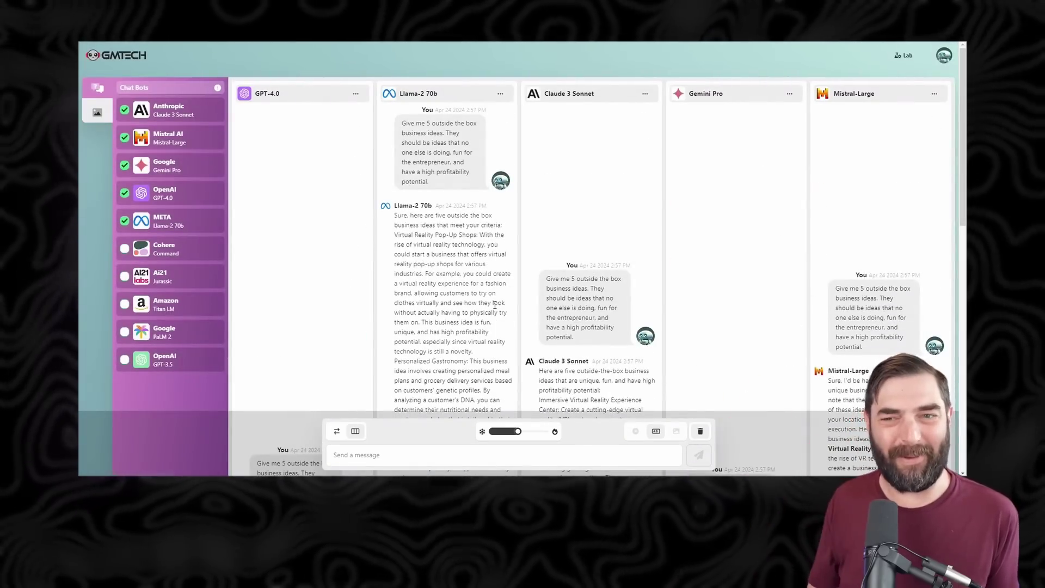
Read through the business ideas in the GPT-4.0 response.
scroll(495, 305, down, 12)
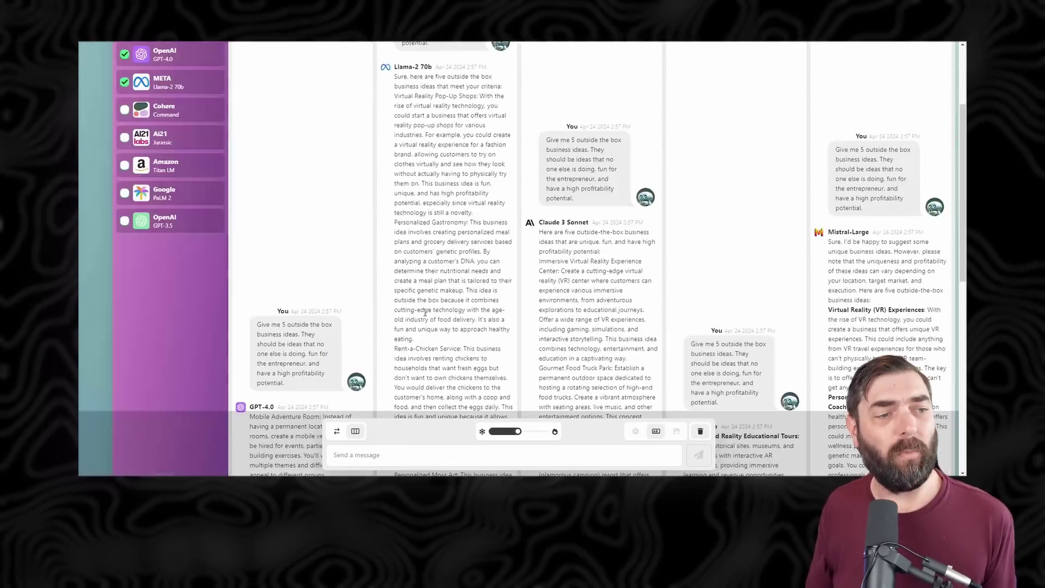
scroll(852, 162, down, 8)
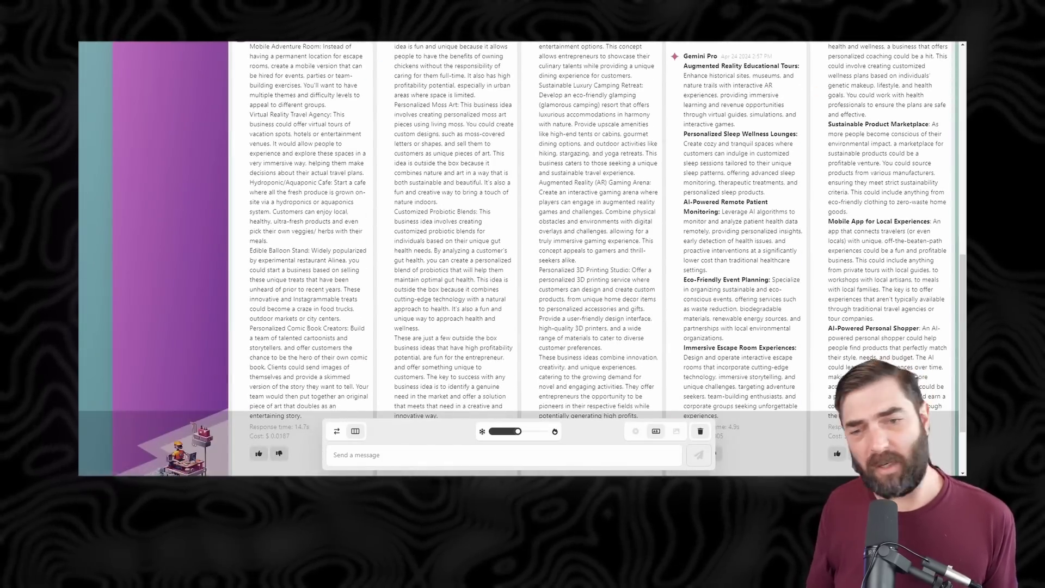
scroll(344, 144, up, 3)
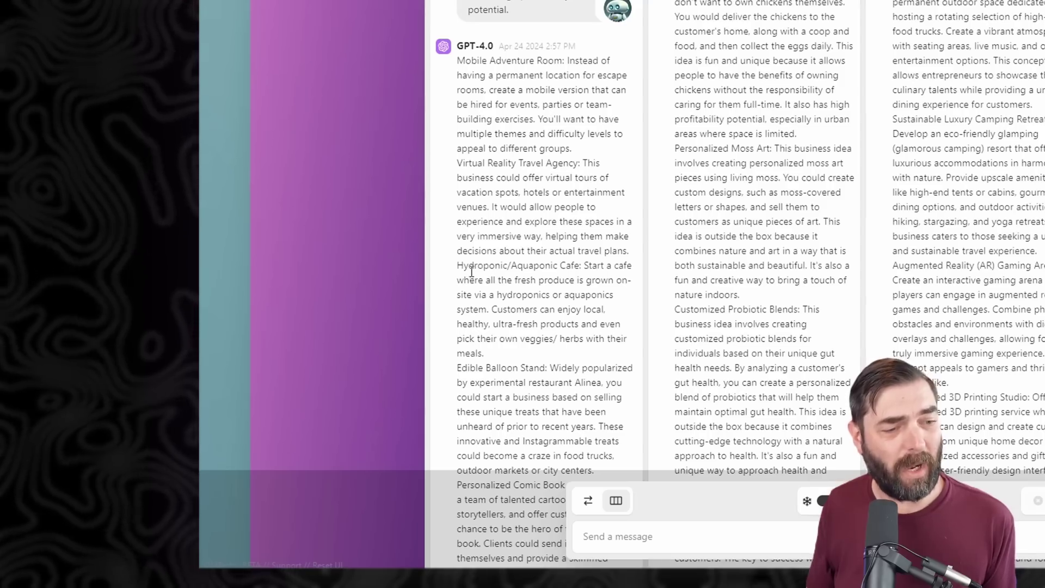
scroll(581, 285, down, 4)
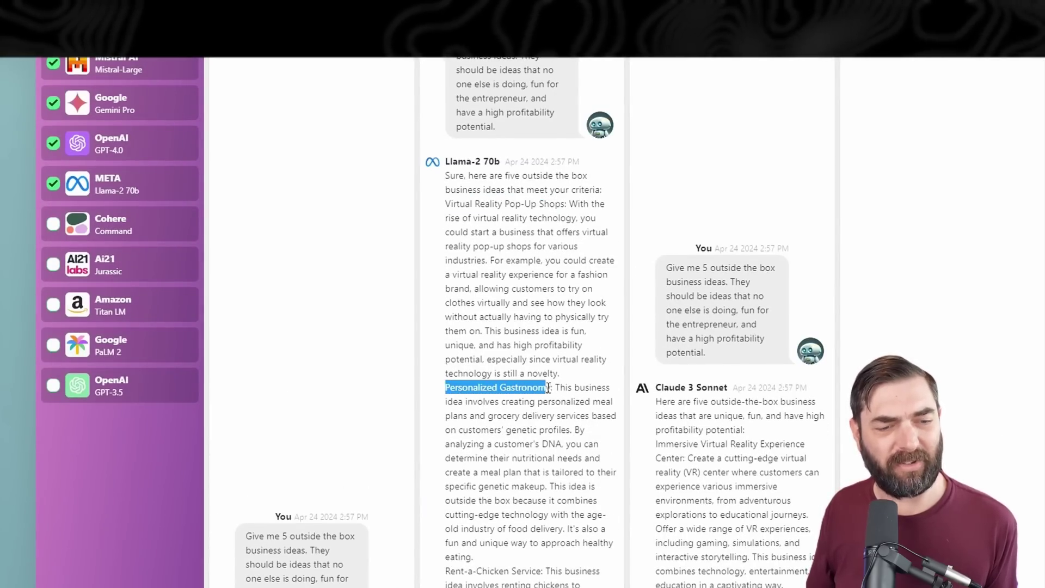
Read the Llama-2 70b business ideas from Personalized Gastronomy to Customized Probiotic Blends, highlighting text along the way.
scroll(552, 387, down, 3)
drag(502, 267, 534, 281)
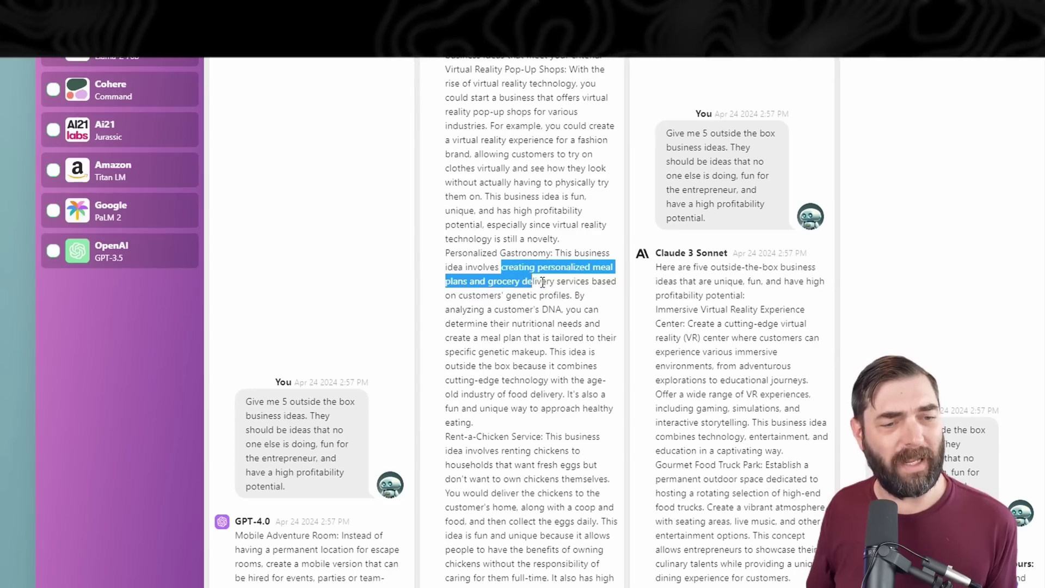
scroll(521, 329, down, 3)
drag(446, 64, 528, 305)
click(534, 314)
scroll(532, 335, down, 3)
drag(445, 351, 527, 352)
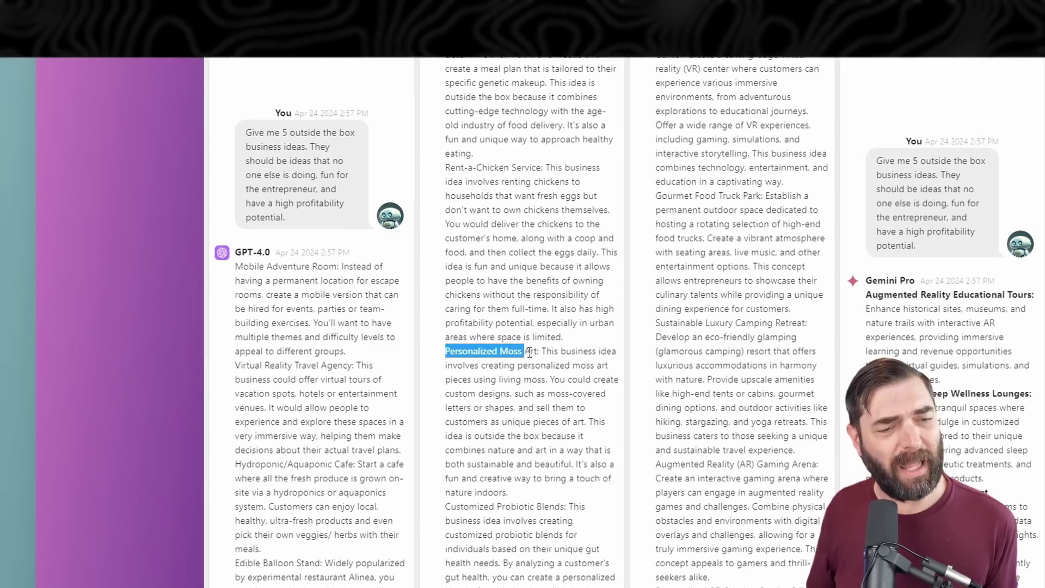
scroll(537, 351, down, 3)
drag(445, 60, 457, 439)
click(457, 440)
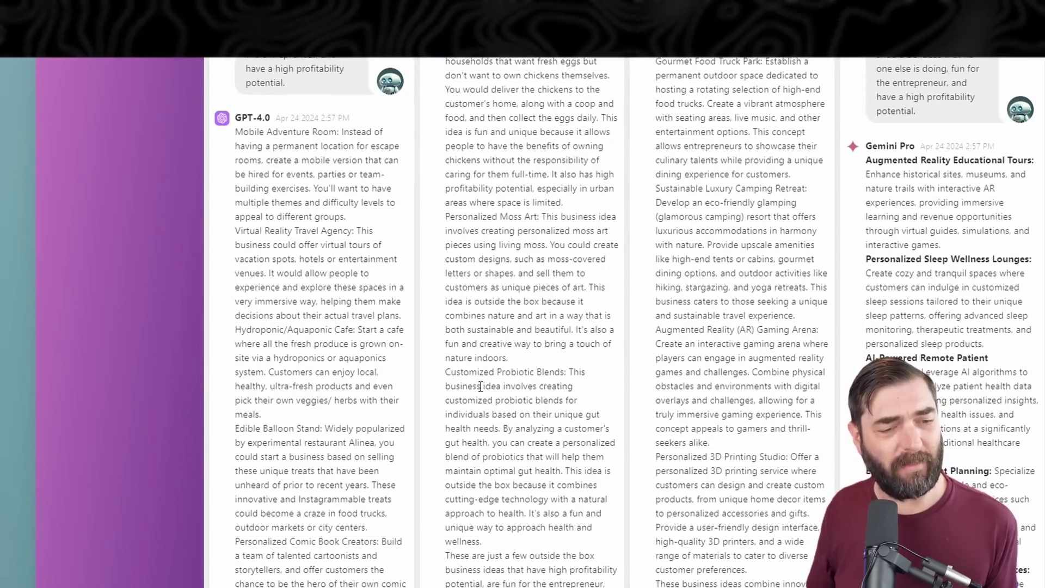
drag(445, 372, 555, 376)
click(553, 381)
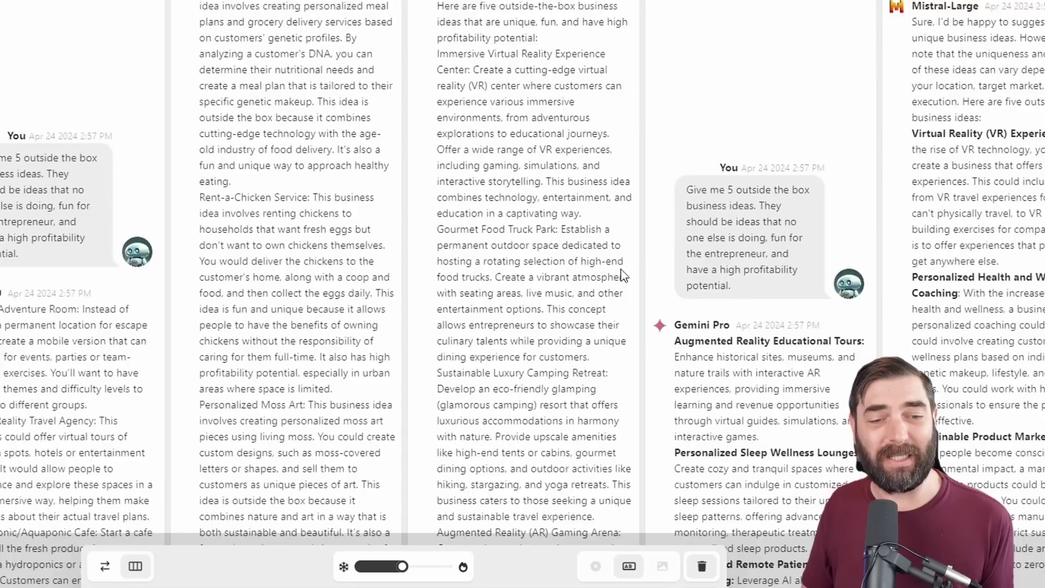
Read through the business ideas in the Claude 3 Sonnet response.
scroll(603, 257, up, 2)
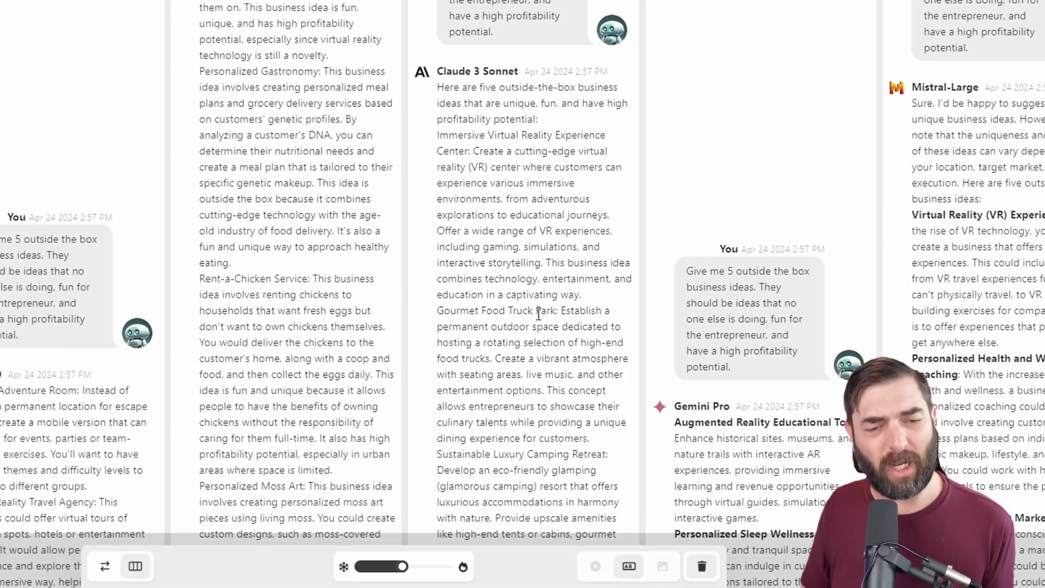
drag(436, 462, 425, 68)
click(545, 452)
scroll(594, 434, down, 4)
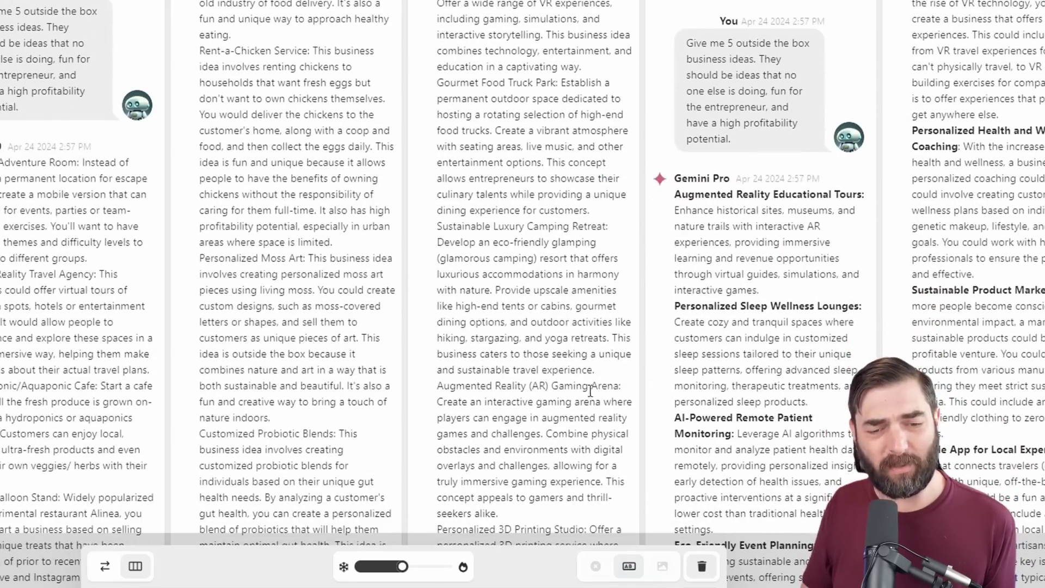
scroll(598, 389, down, 3)
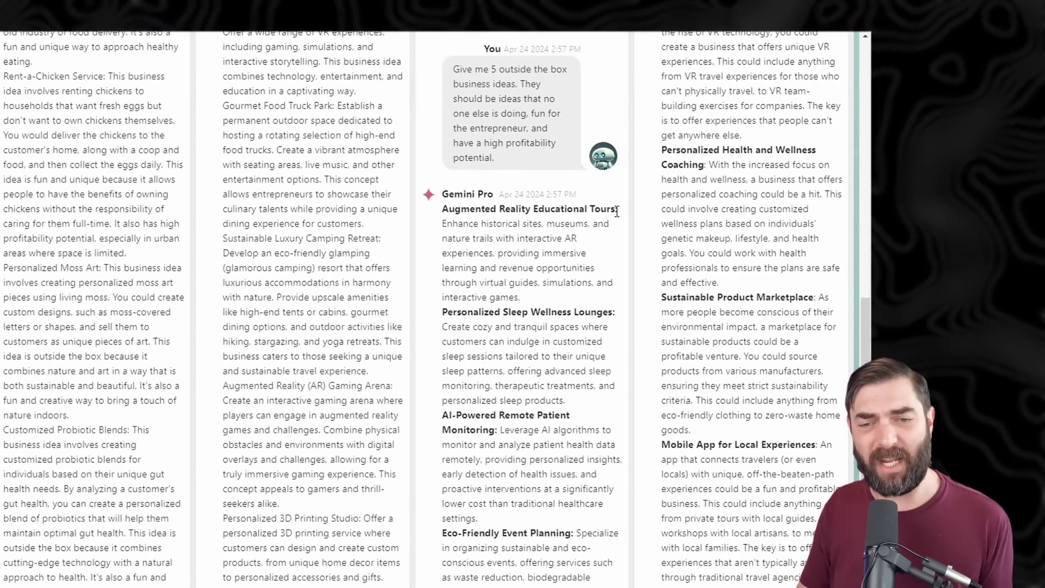
Read through the business ideas in the Gemini Pro response and in the Mistral-Large response.
scroll(615, 343, down, 3)
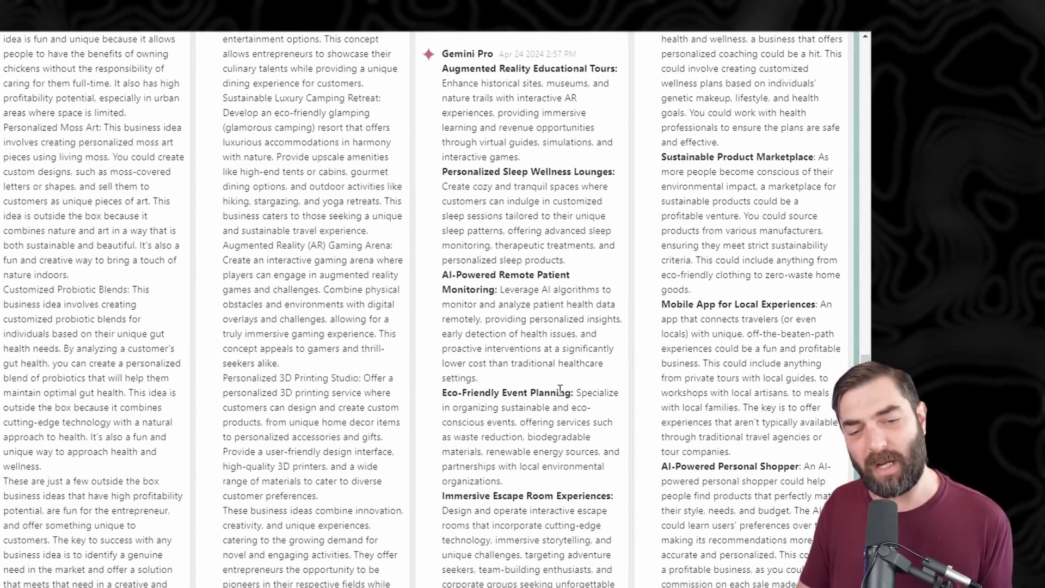
scroll(560, 388, down, 3)
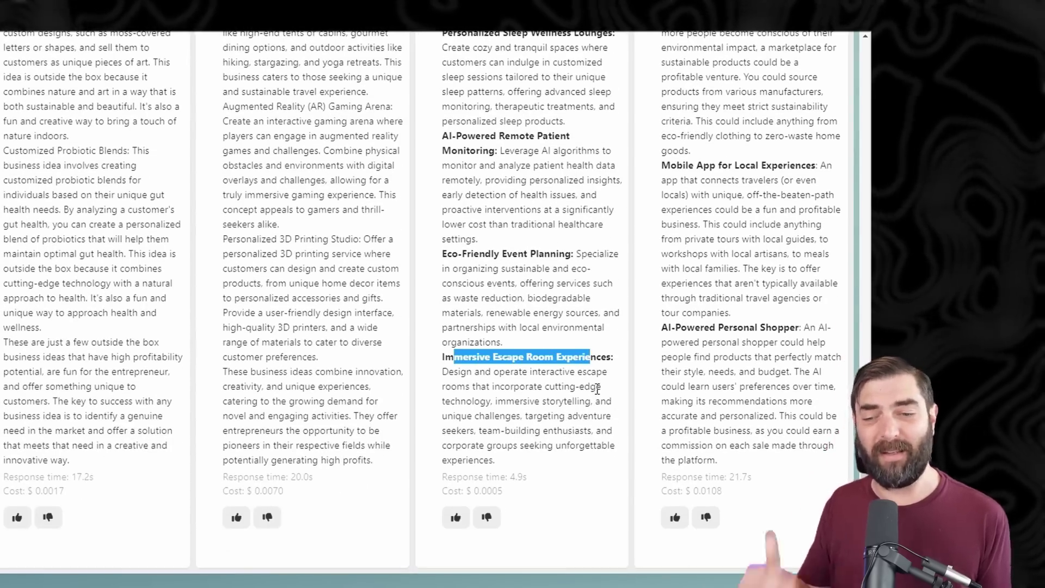
scroll(496, 422, up, 10)
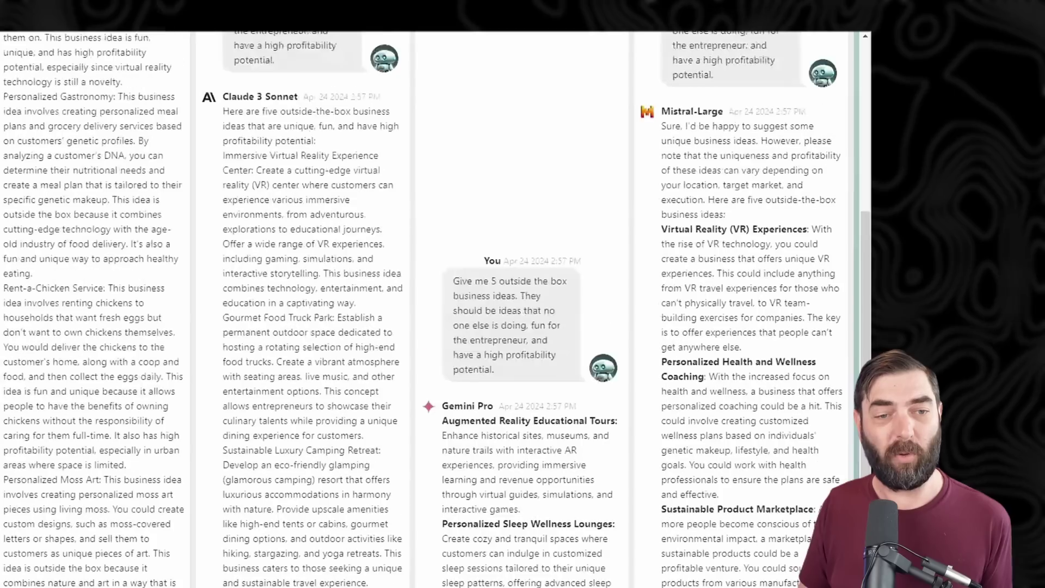
scroll(11, 419, down, 8)
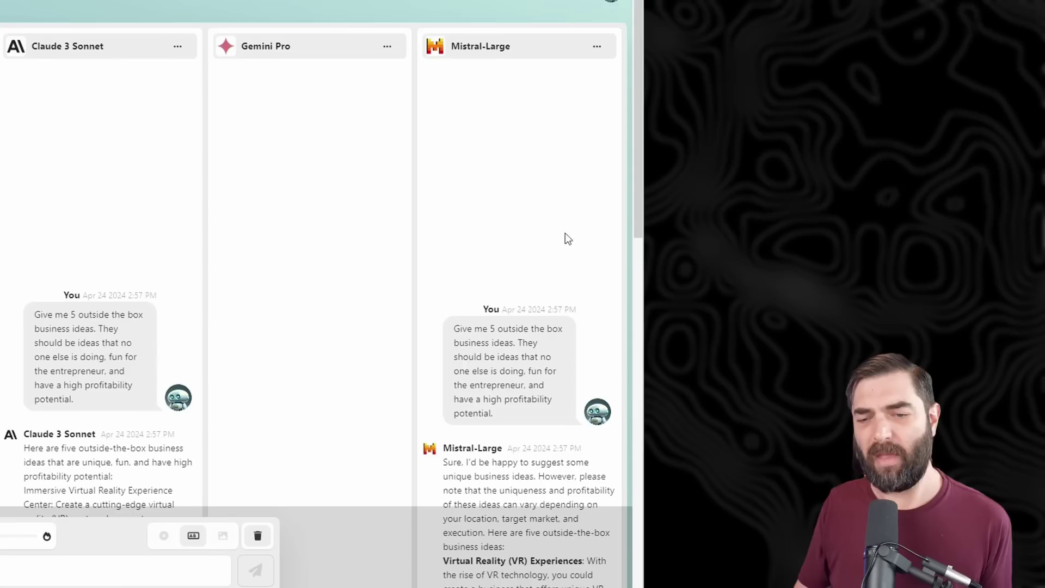
scroll(524, 329, down, 6)
scroll(522, 326, up, 6)
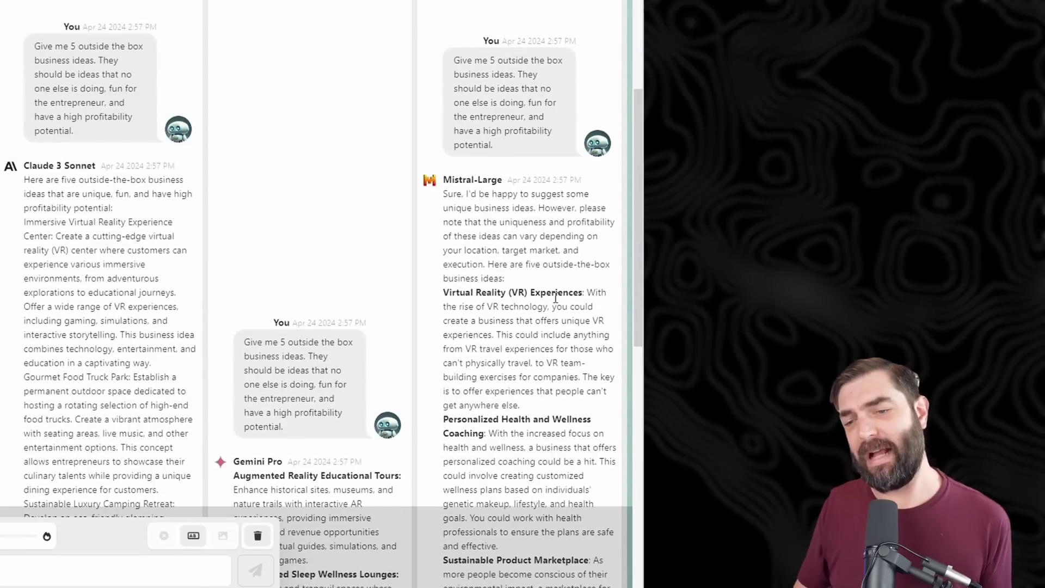
scroll(513, 294, down, 5)
scroll(514, 294, down, 1)
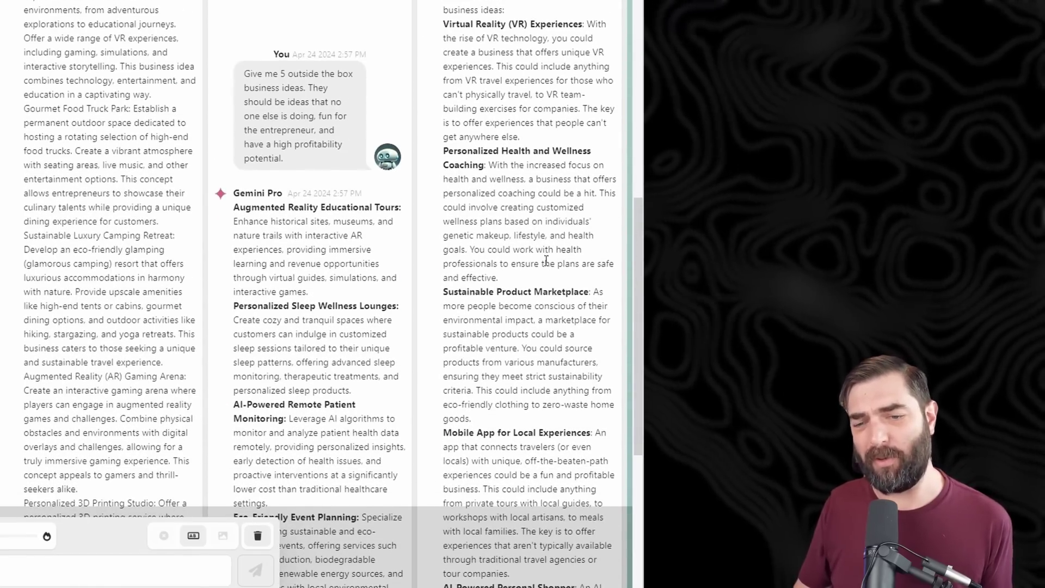
scroll(566, 153, down, 3)
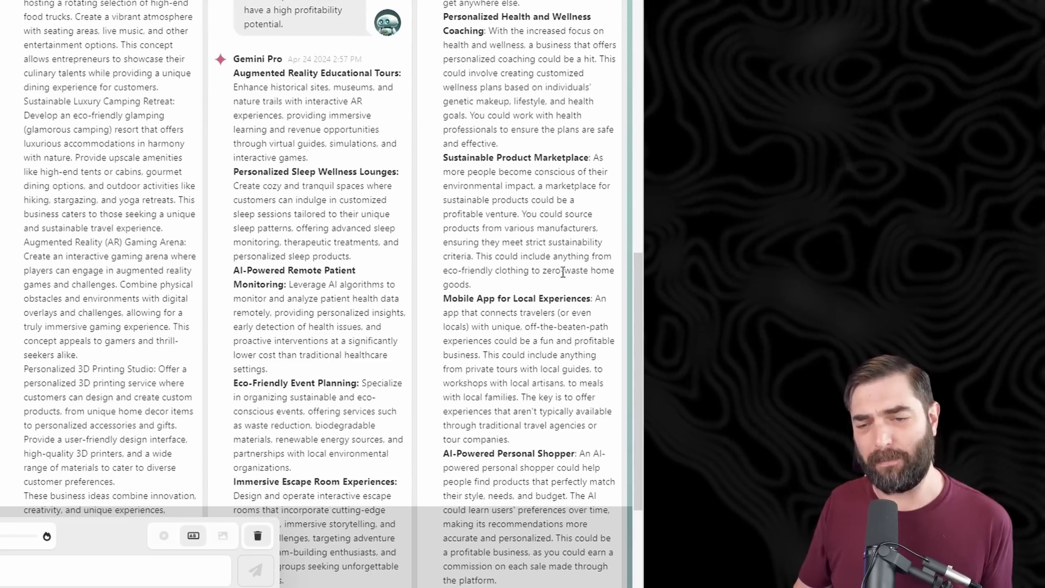
scroll(458, 308, down, 3)
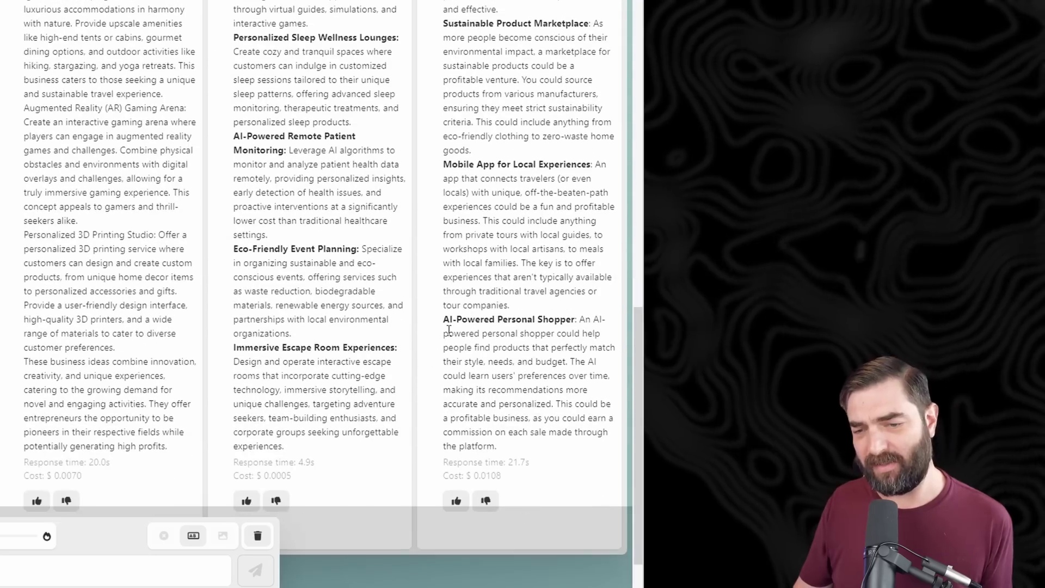
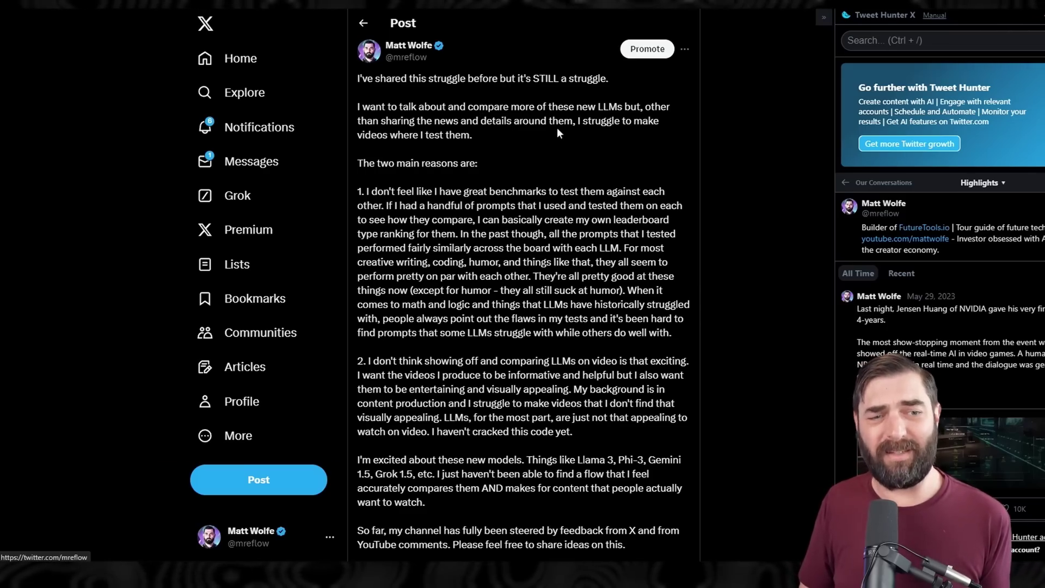
Switch to X and read the post about comparing LLMs, highlighting the passage on creative writing, coding, humor, math and logic.
scroll(734, 191, down, 2)
scroll(422, 173, up, 2)
scroll(431, 175, down, 1)
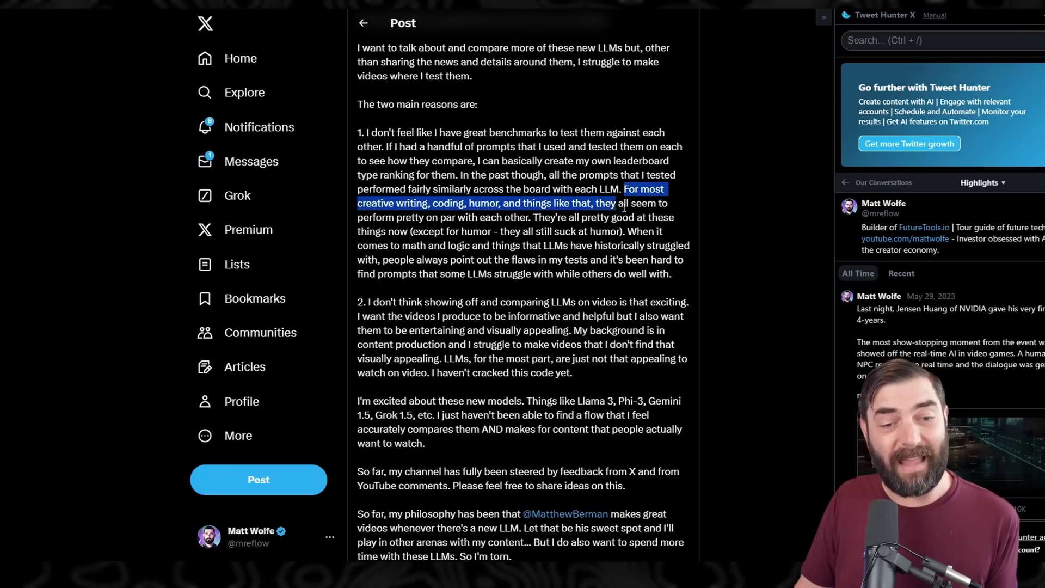
drag(683, 212, 441, 217)
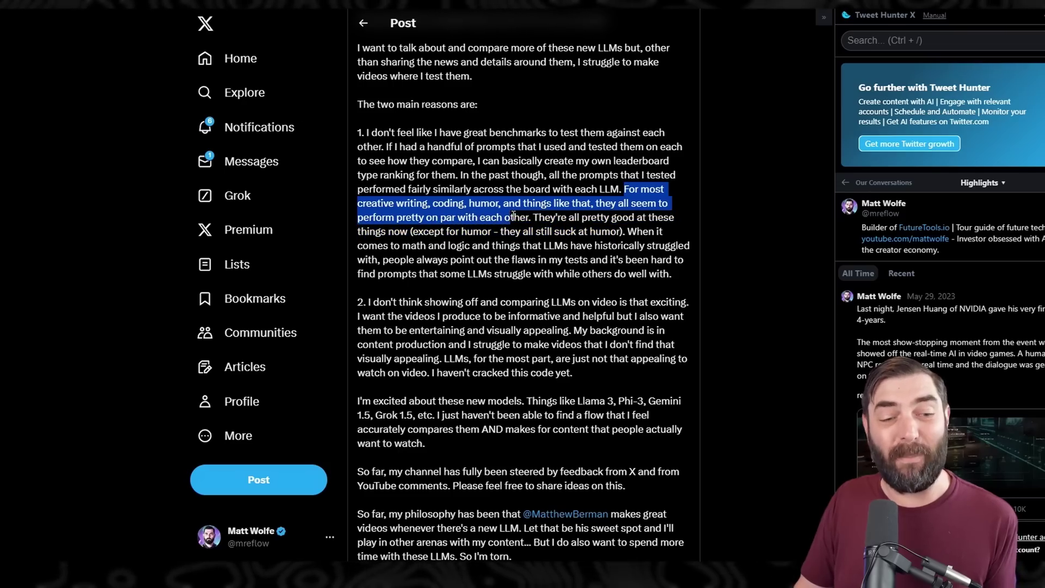
drag(676, 222, 429, 230)
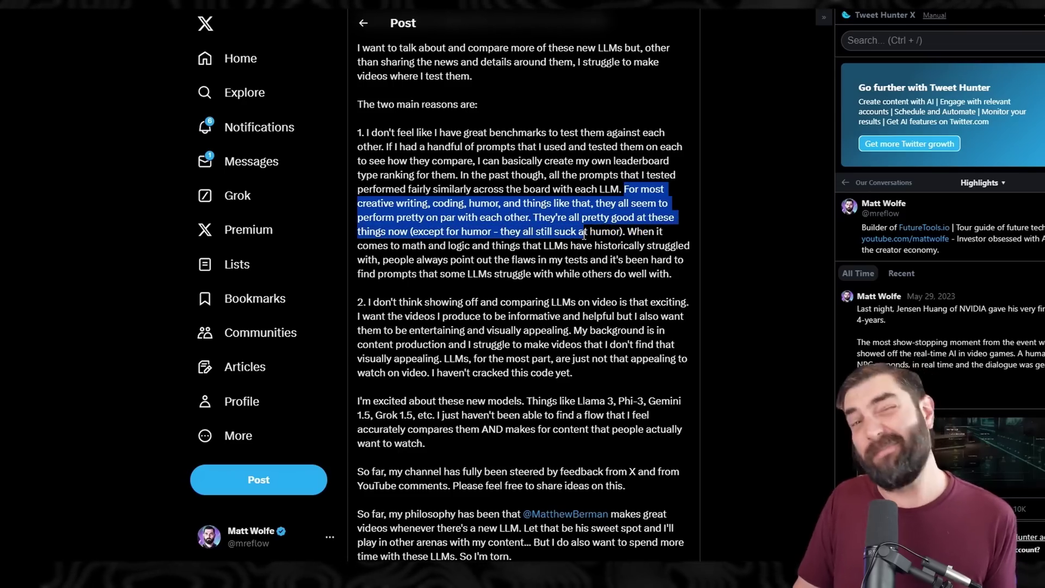
drag(621, 230, 439, 250)
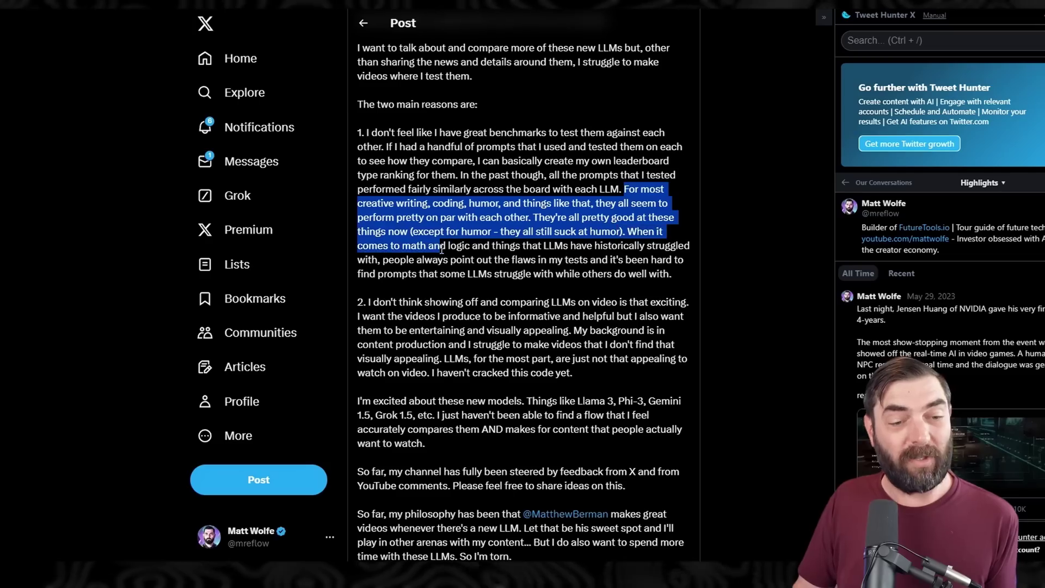
drag(559, 255, 685, 247)
drag(360, 274, 485, 271)
click(537, 276)
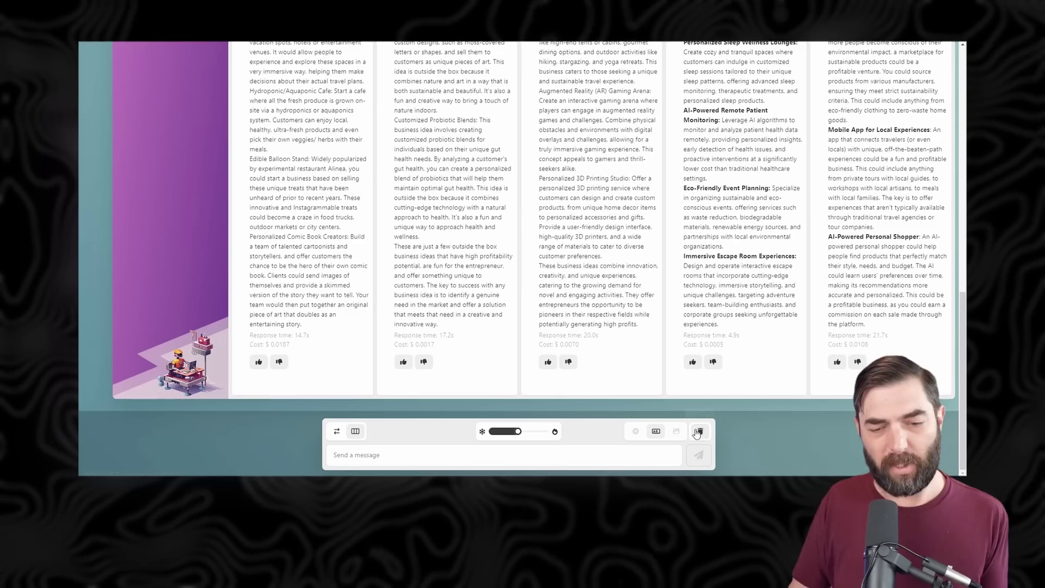
In GMTech, clear the conversations, ask all five models "Tell Me A Joke" and highlight the Llama-2 70b answer.
click(698, 432)
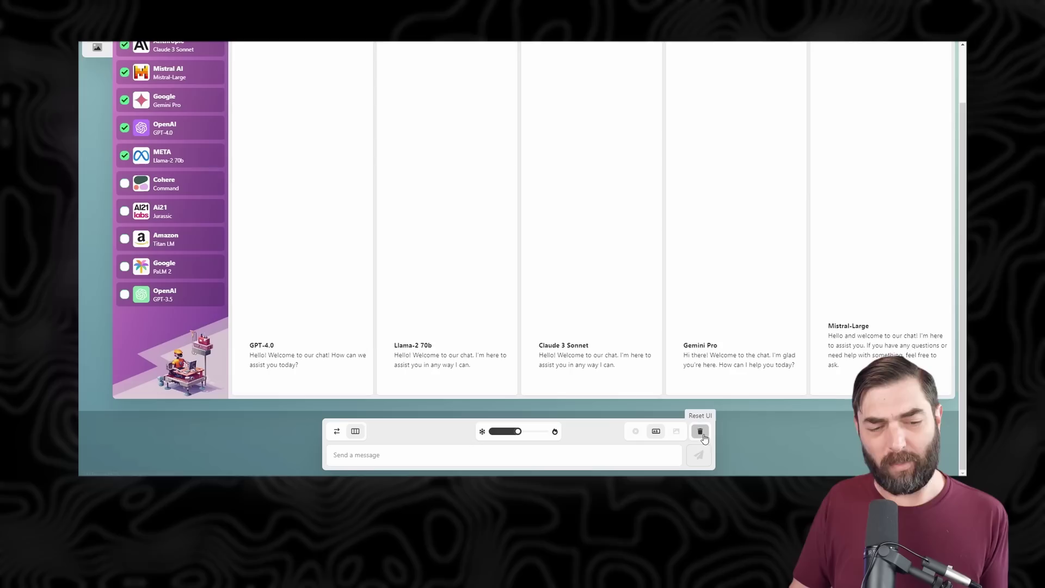
click(539, 460)
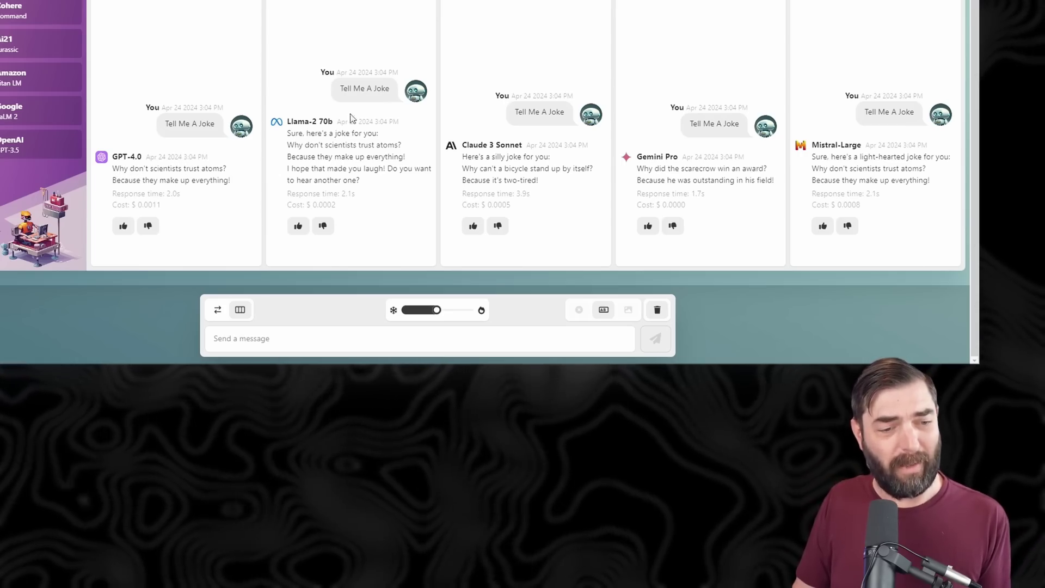
drag(356, 109, 392, 157)
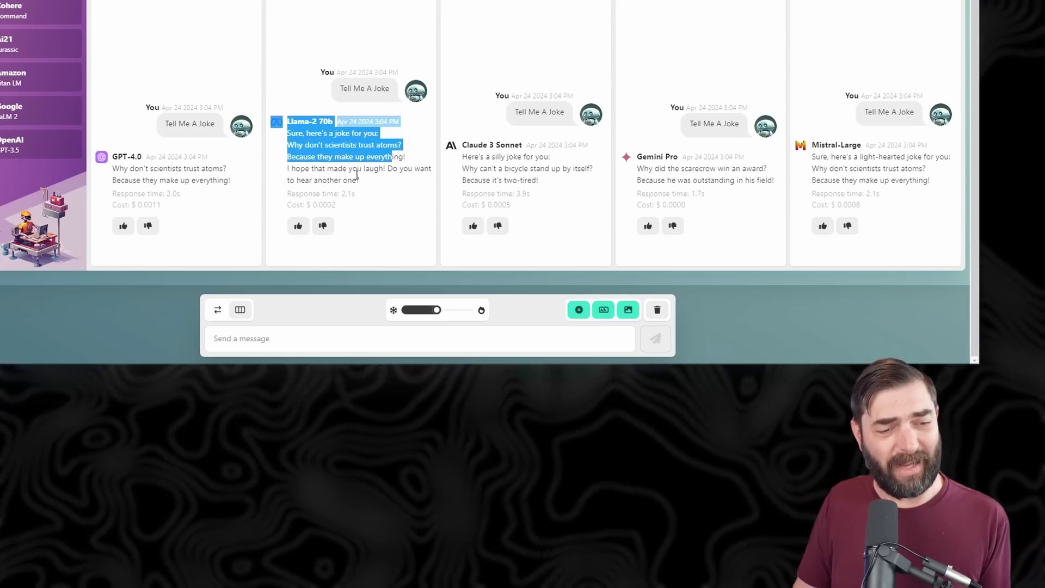
click(357, 174)
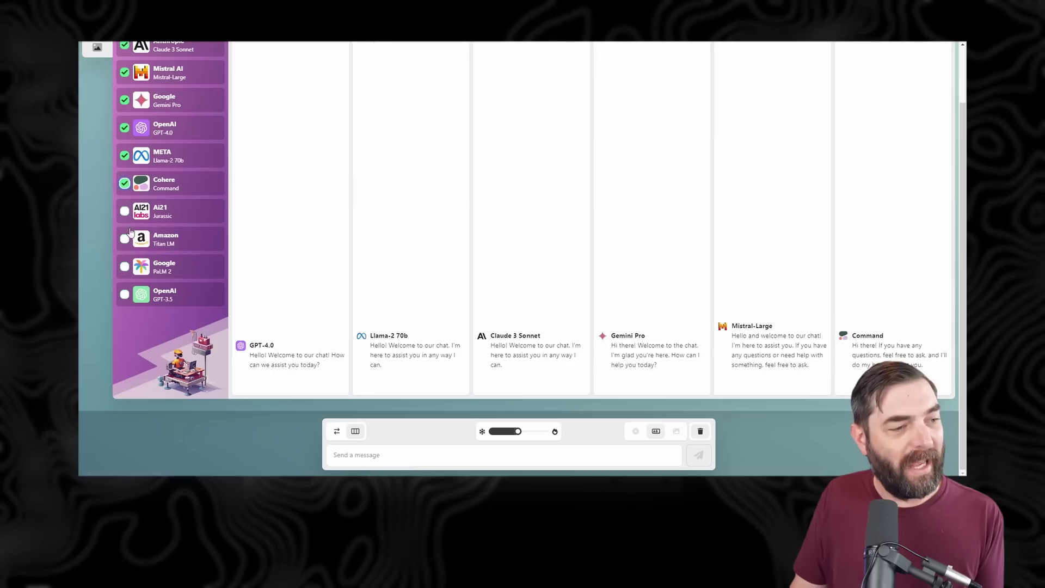
Enable the remaining chat bots, Jurassic, Titan LM, PaLM 2 and GPT-3.5, for the comparison.
click(124, 238)
click(124, 266)
click(124, 294)
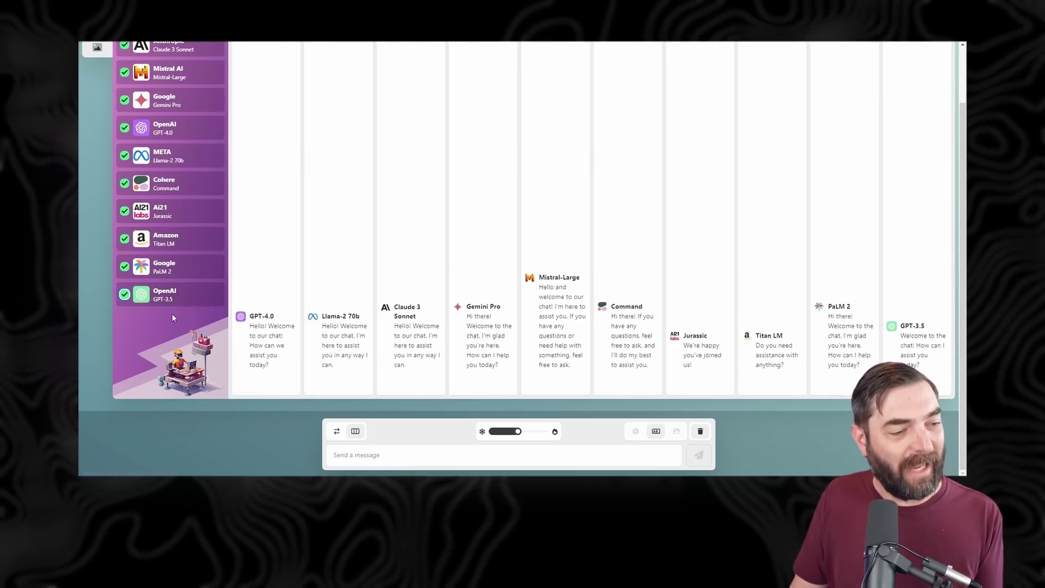
scroll(124, 293, up, 2)
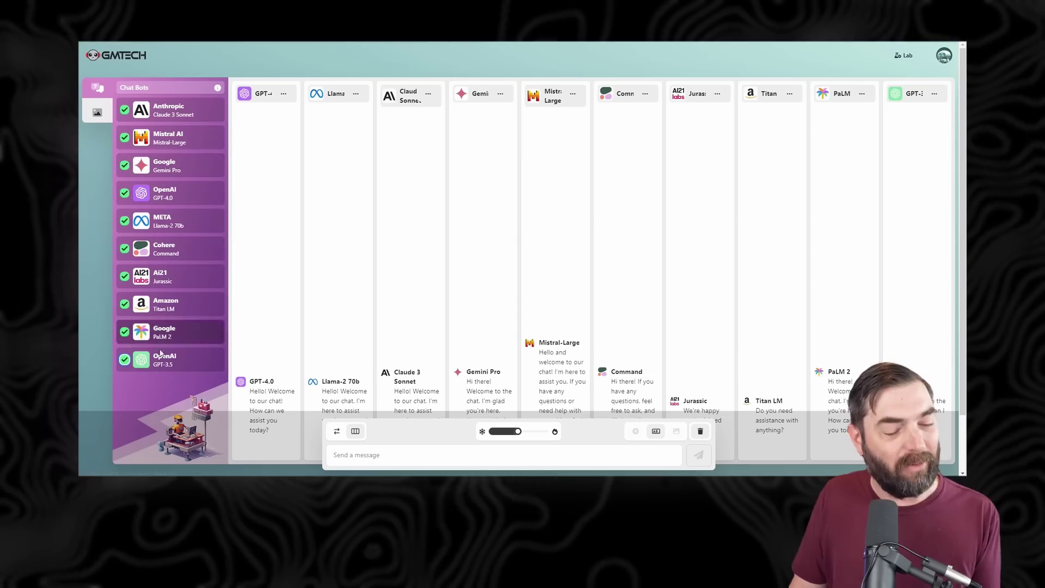
Send the prompt "Give me a number between 1 and 100" to all ten selected chat bots.
scroll(690, 224, down, 2)
click(553, 455)
text(Give me a number between 1 and 100)
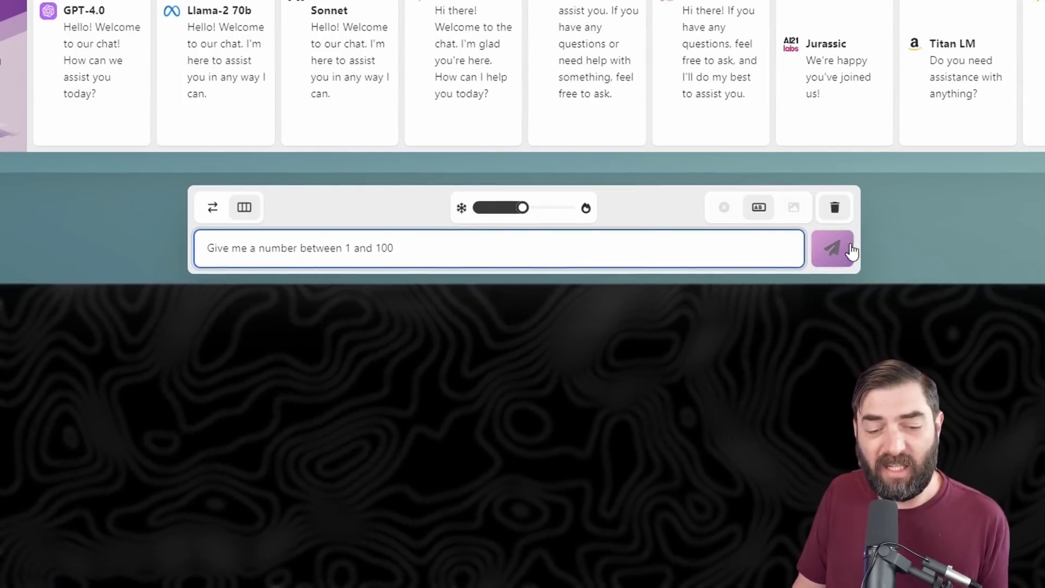
click(833, 258)
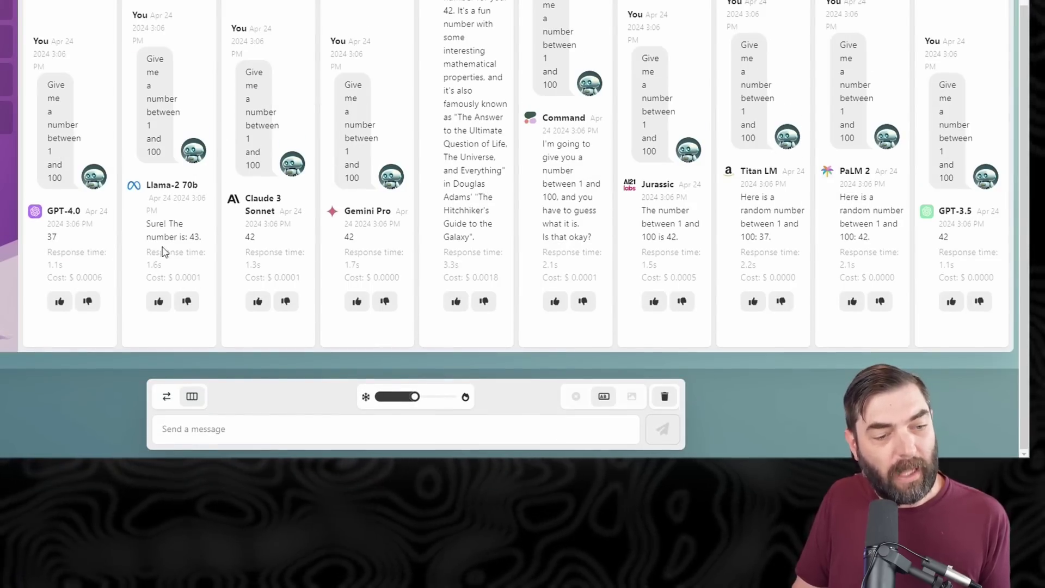
Compare the numbers the chat bots picked, highlighting them from Claude 3 Sonnet through to GPT-3.5.
double_click(250, 236)
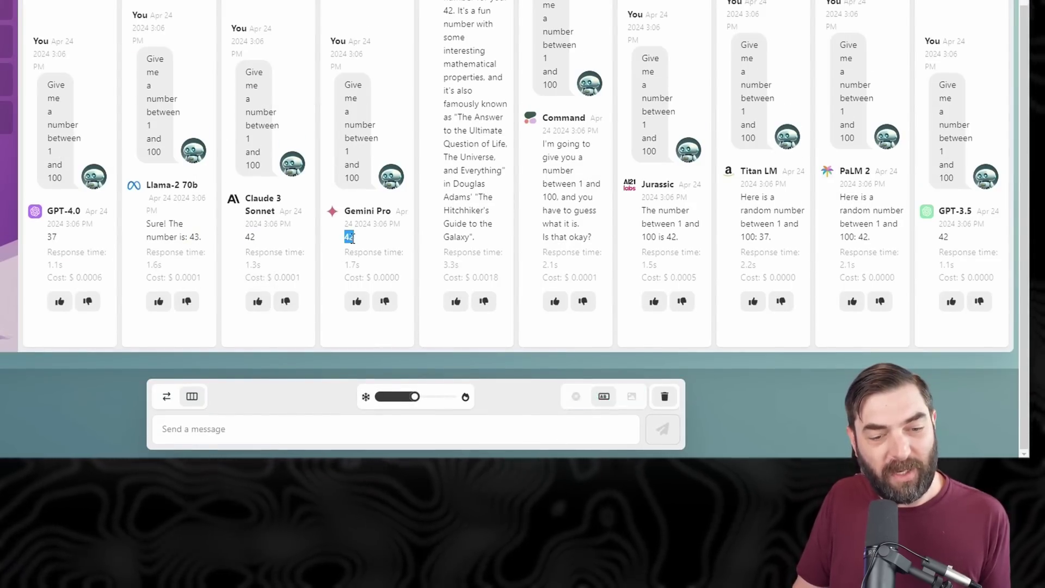
double_click(447, 10)
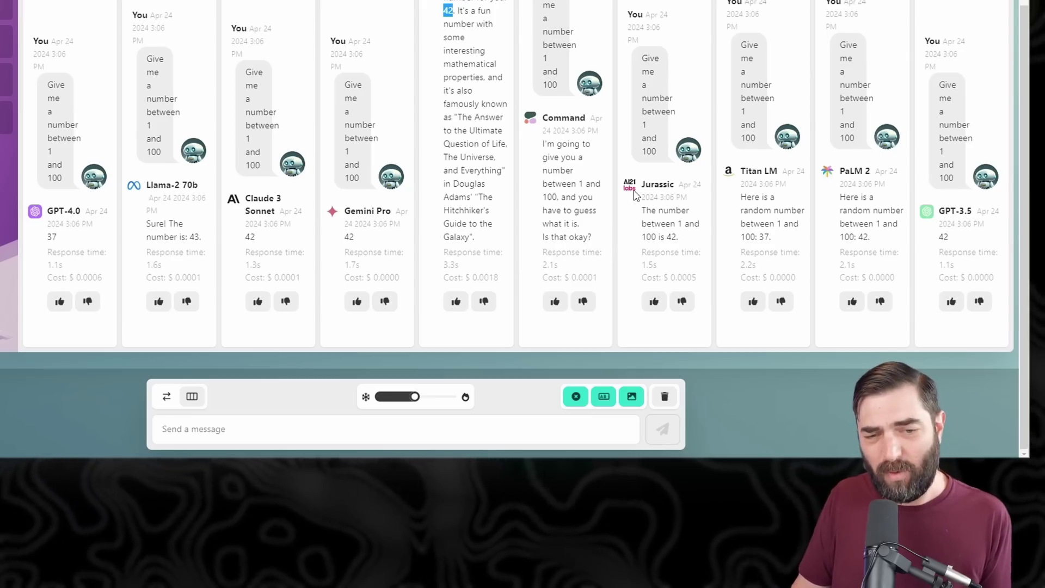
double_click(671, 237)
double_click(765, 236)
click(865, 236)
double_click(865, 236)
double_click(943, 237)
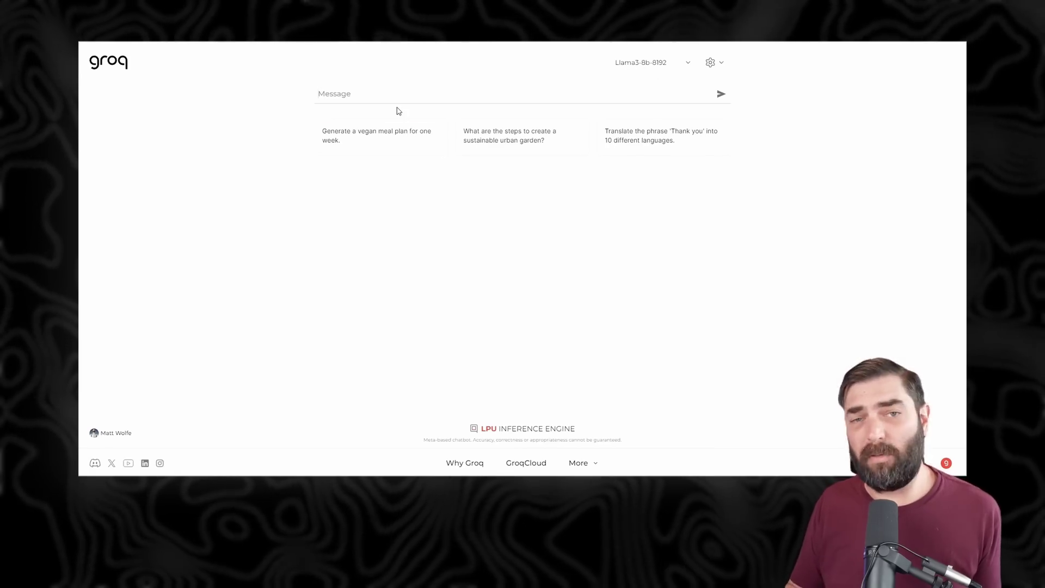
Switch to Groq and ask Llama3-8b-8192 "Give me a number between 1 and 100".
click(440, 102)
text(Give me a number between 1 and 100)
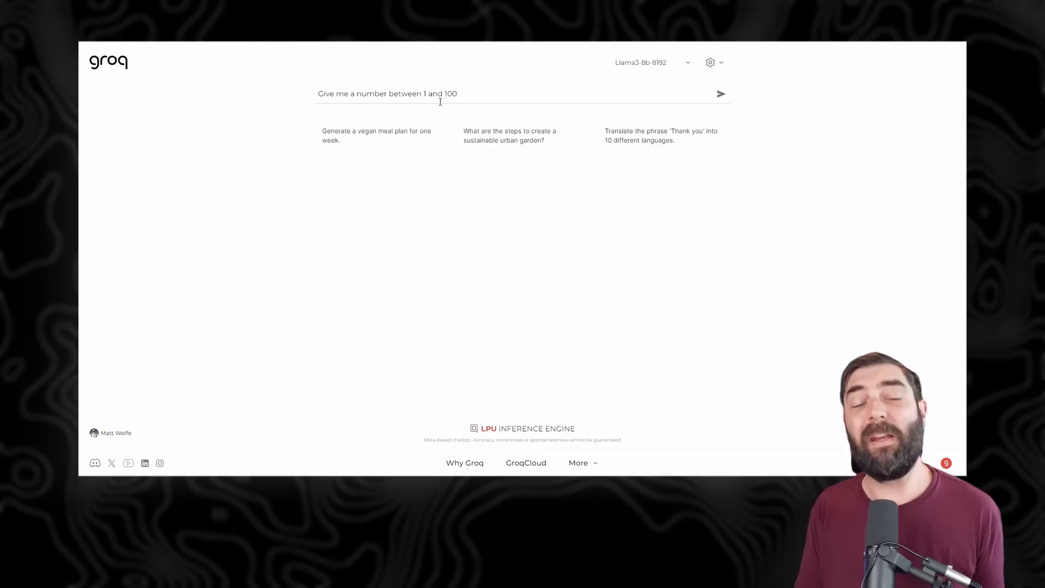
key(Return)
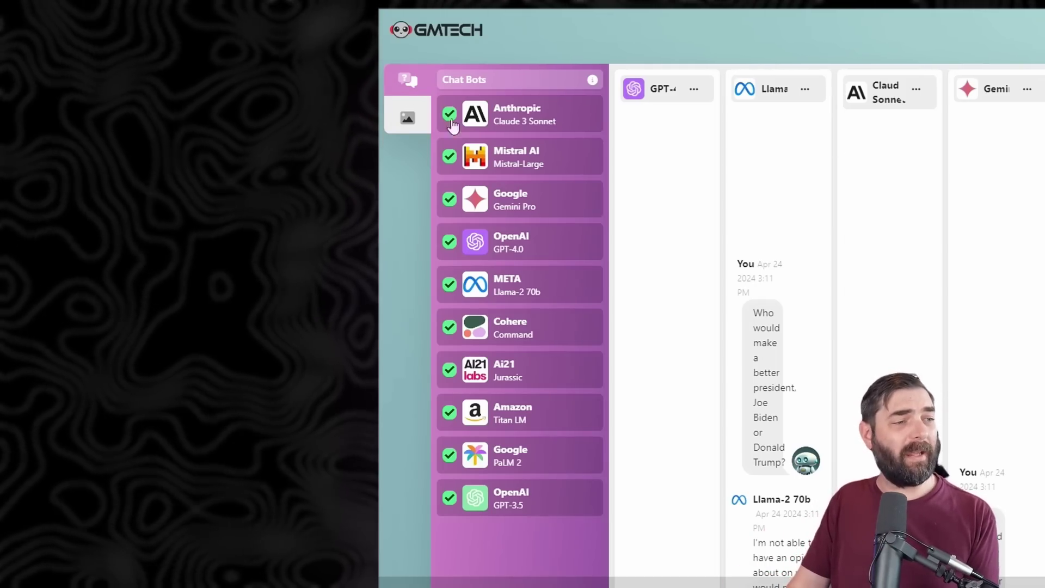
Switch GMTech to the image generators and also enable SD 3.0, SD 3.0 Turbo, Titan IG and ImageGen 2.
click(407, 118)
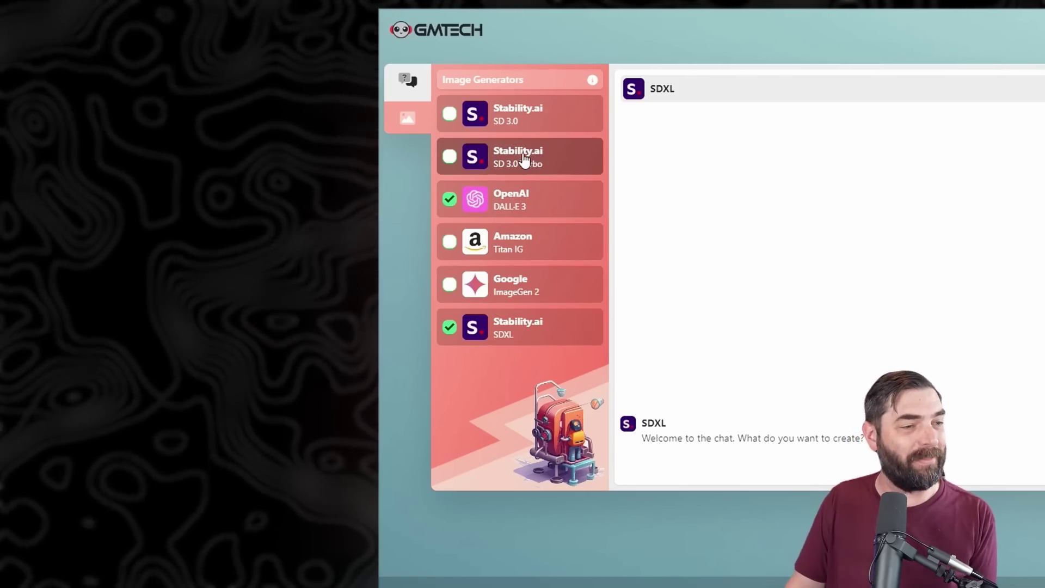
click(449, 113)
click(449, 156)
click(449, 241)
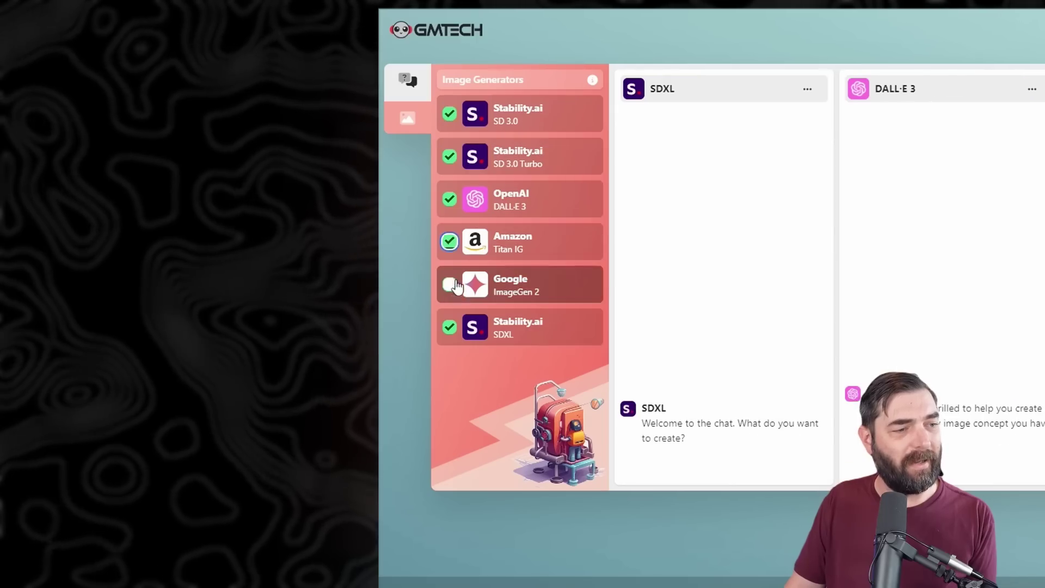
click(454, 281)
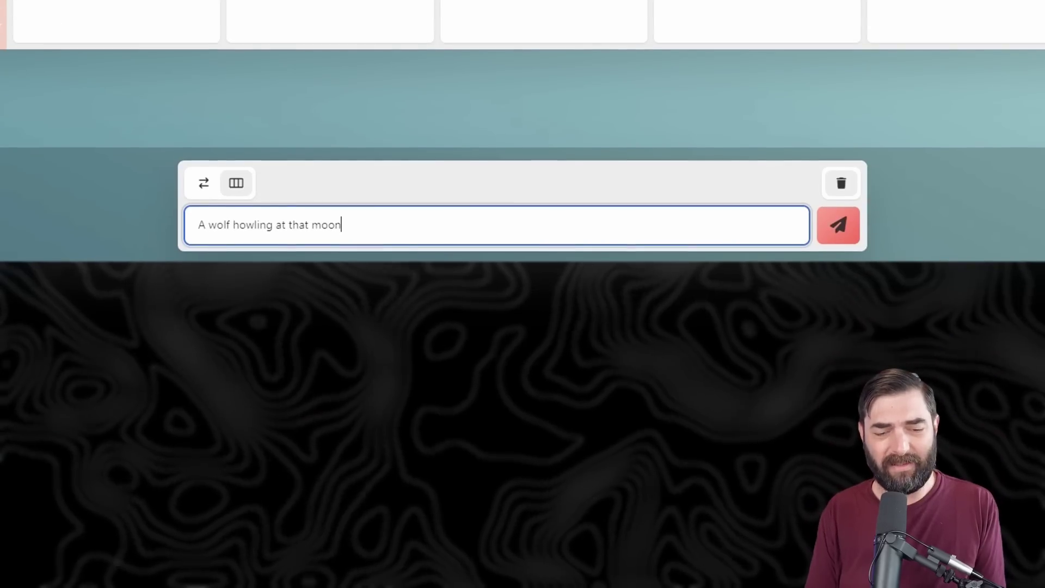
Generate images for "A wolf howling at that moon" and enter the prompt "A 3-headed dragon, wearing cowboy boots, watching tv, and eating nachos".
key(Return)
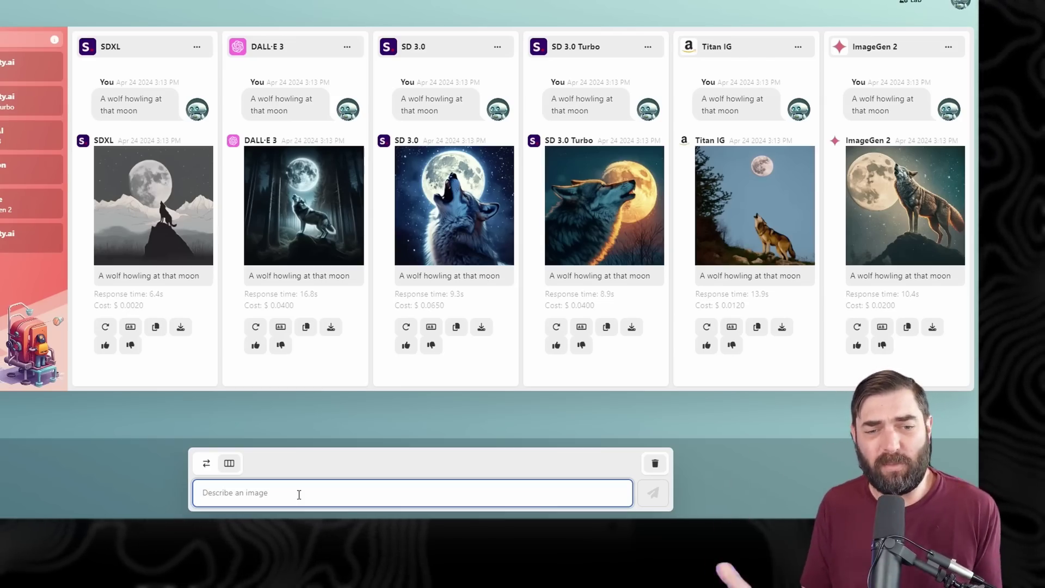
text(A 3-headed dragon, wearing cowboy boots, watching tv, and eating nachos)
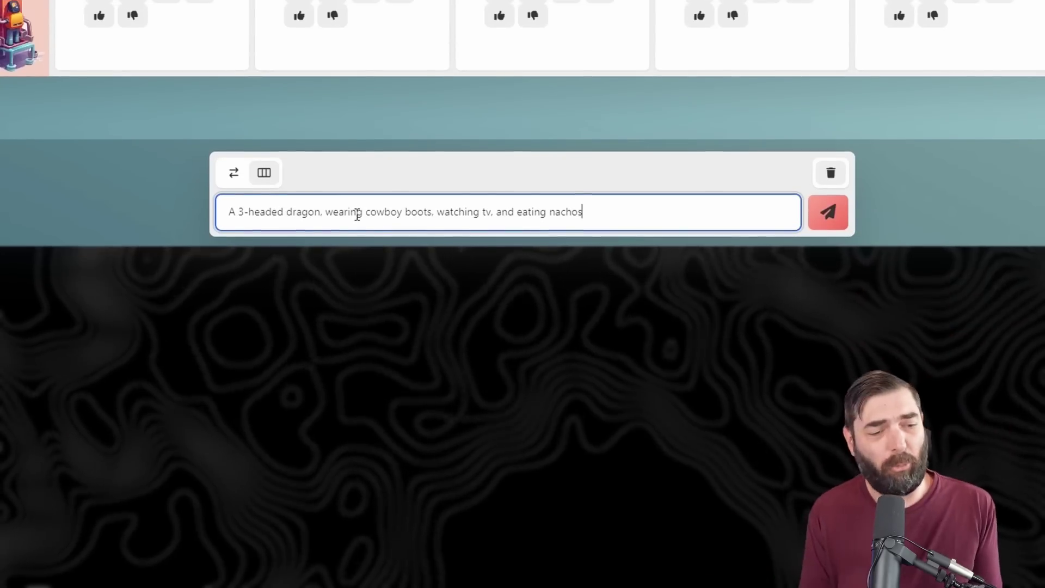